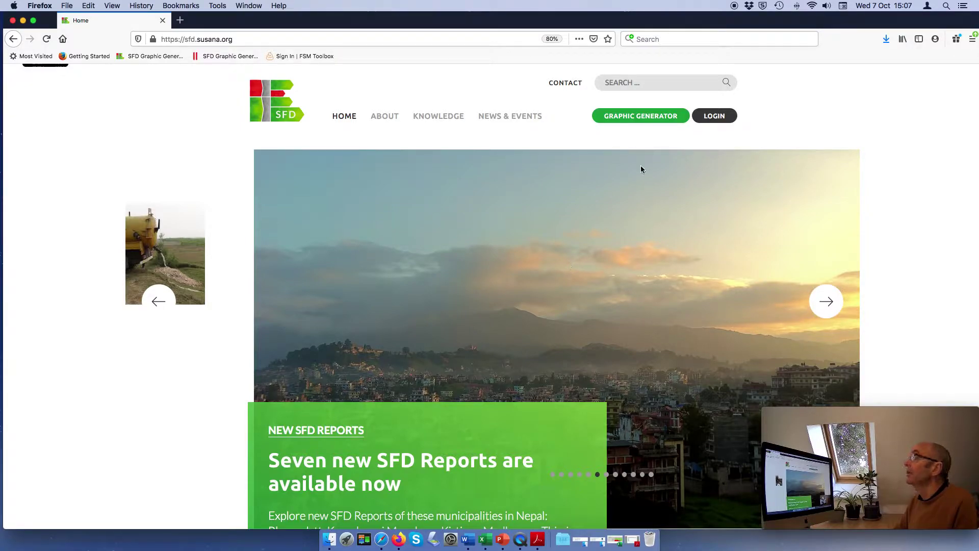
Open the Graphic Generator and start a new SFD graphic
{"action": "left_click", "coordinate": [632, 117]}
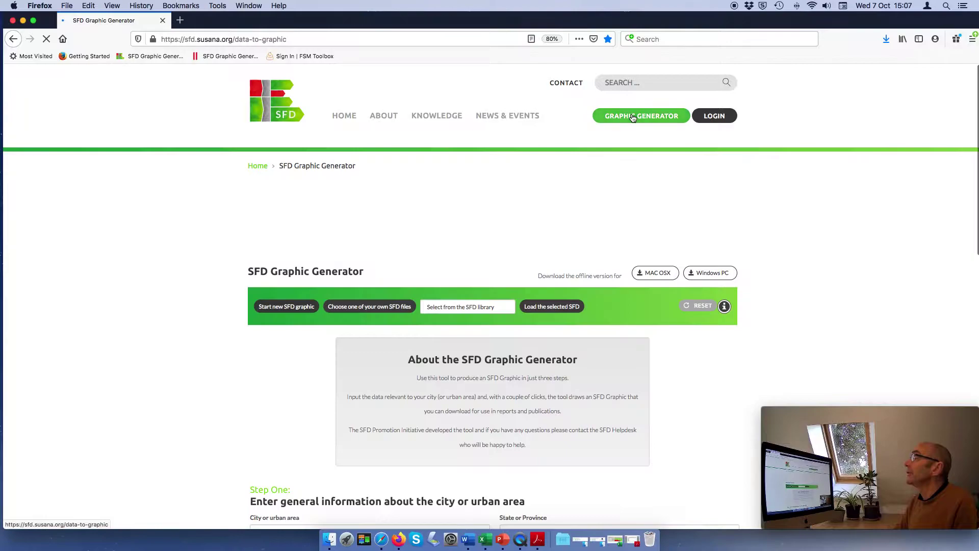
{"action": "left_click", "coordinate": [282, 308]}
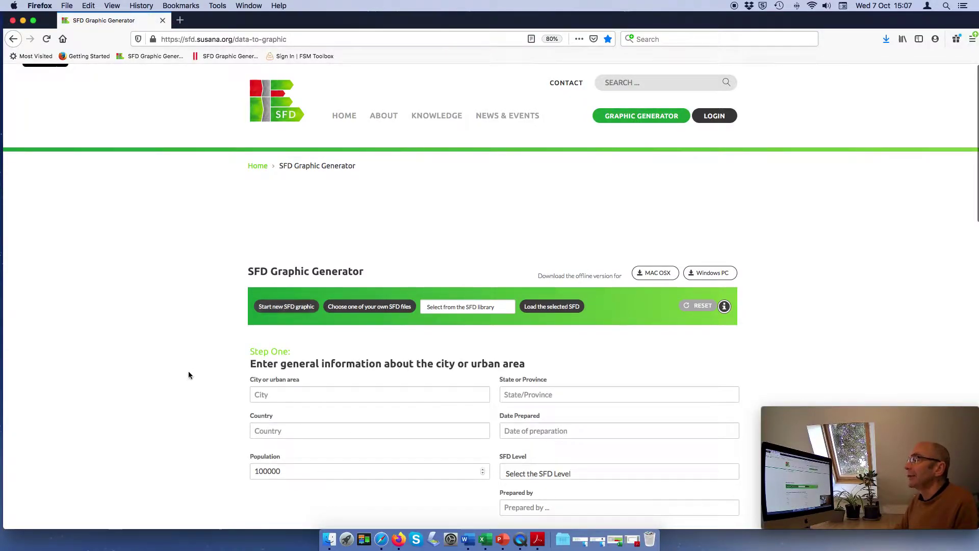
Select the septic tank connected to a centralised foul/separate sewer in the sanitation systems grid
{"action": "scroll", "coordinate": [188, 372], "scroll_direction": "down", "scroll_amount": 5}
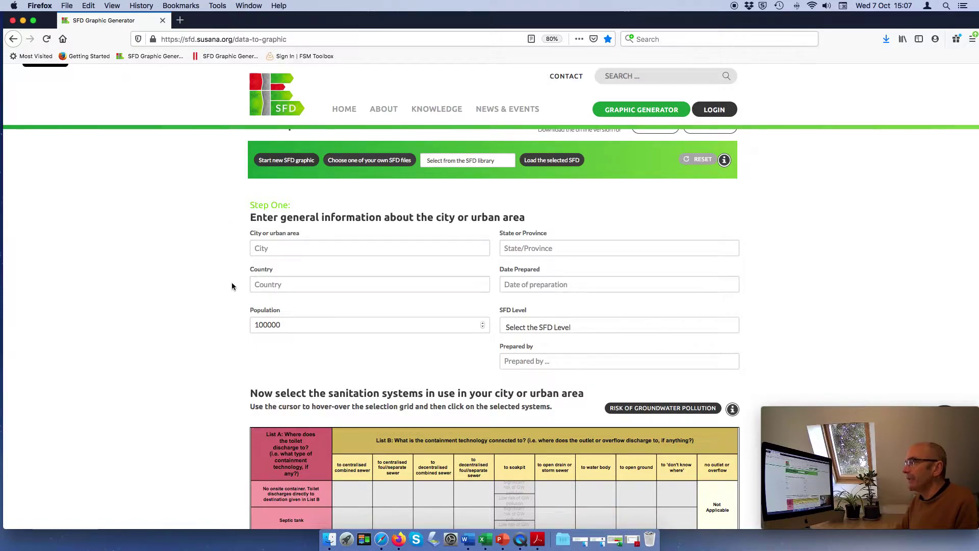
{"action": "scroll", "coordinate": [230, 357], "scroll_direction": "down", "scroll_amount": 10}
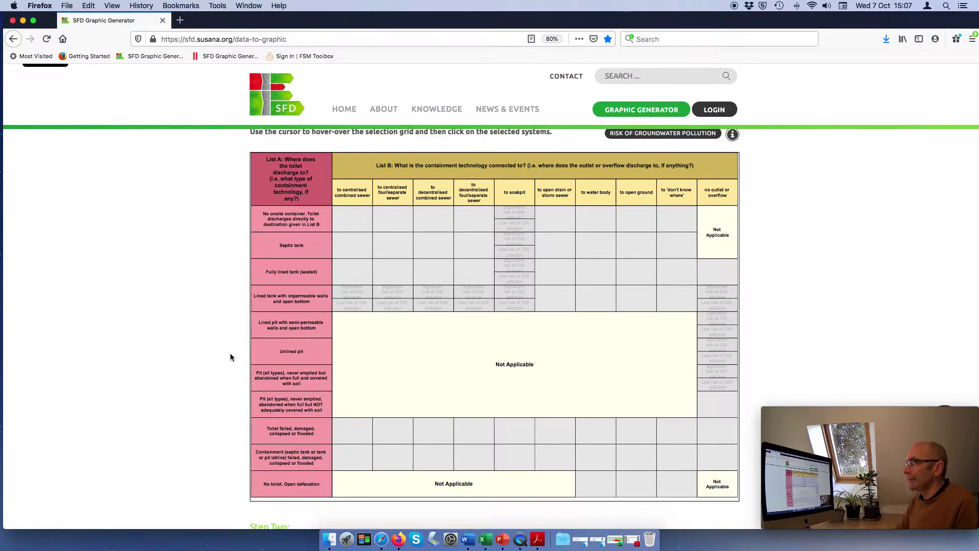
{"action": "left_click", "coordinate": [384, 248]}
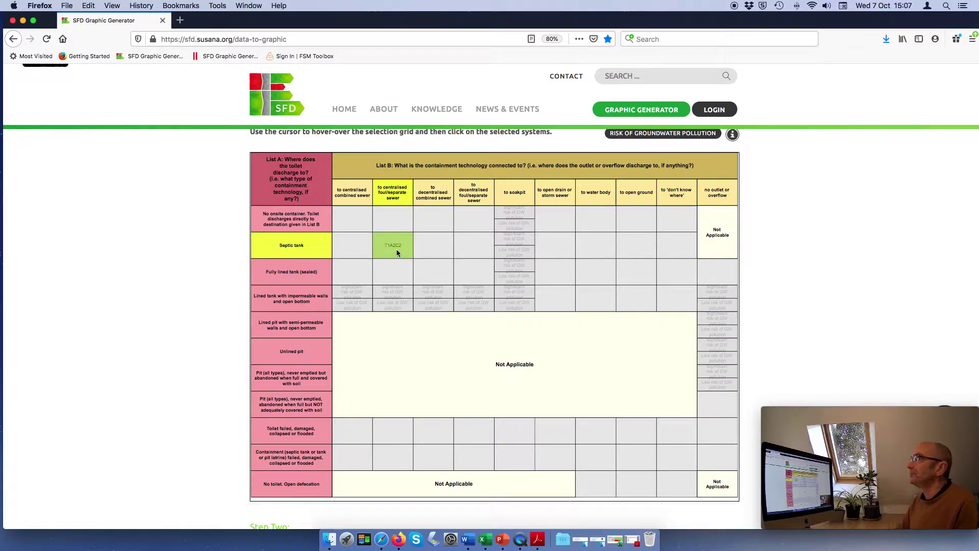
Read the selection grid's help text on split cells and the risk of groundwater pollution
{"action": "left_click", "coordinate": [733, 137]}
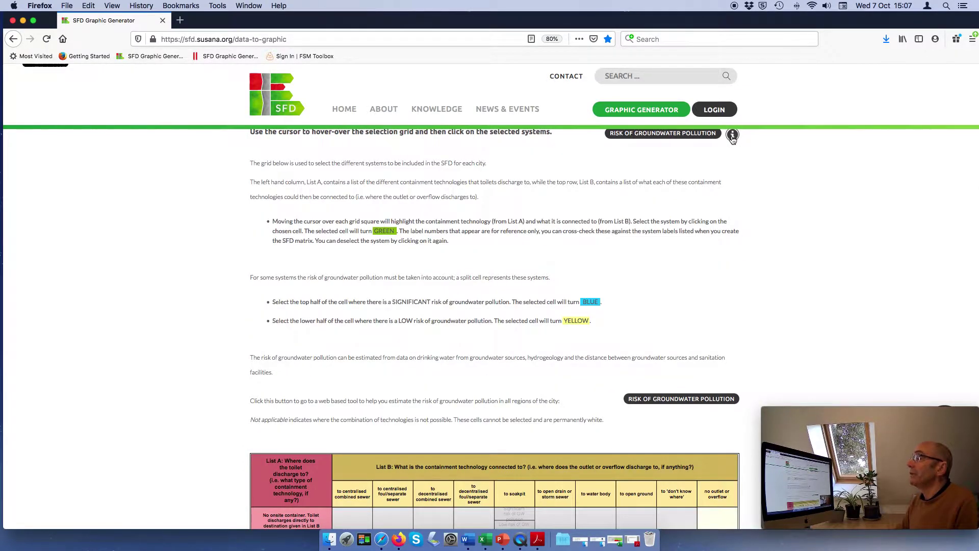
{"action": "left_click_drag", "start_coordinate": [251, 275], "coordinate": [567, 276]}
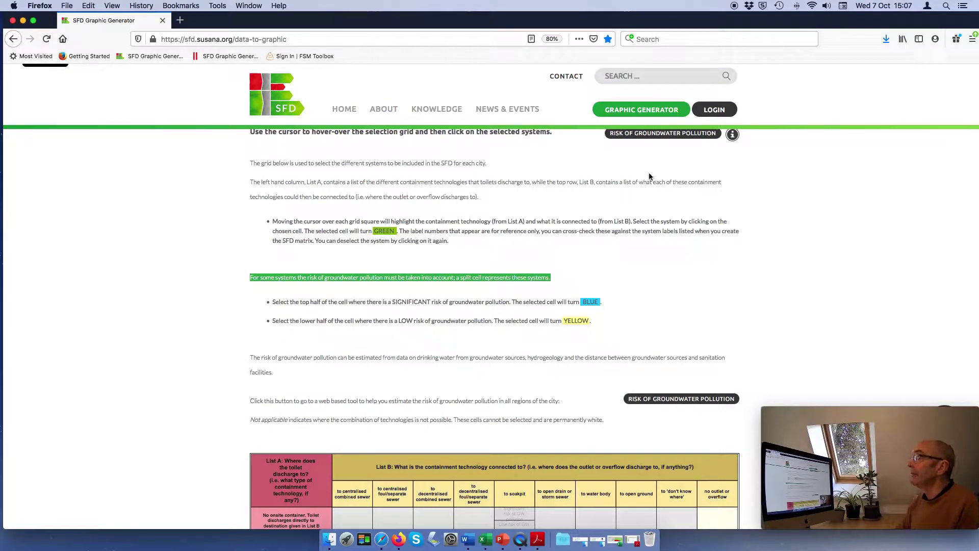
{"action": "scroll", "coordinate": [490, 291], "scroll_direction": "down", "scroll_amount": 5}
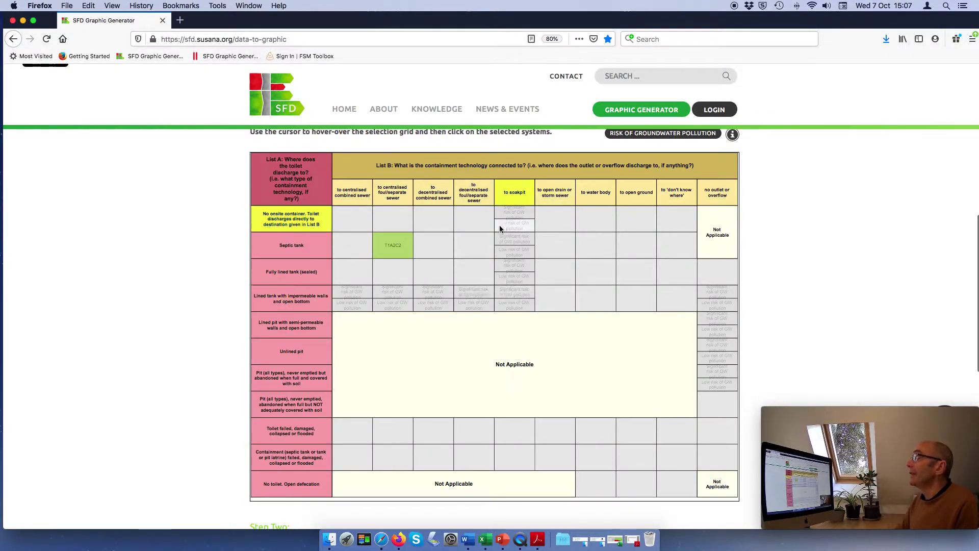
Deselect the septic tank sewer cell and mark the four soakpit systems as significant risk of groundwater pollution
{"action": "left_click", "coordinate": [390, 246]}
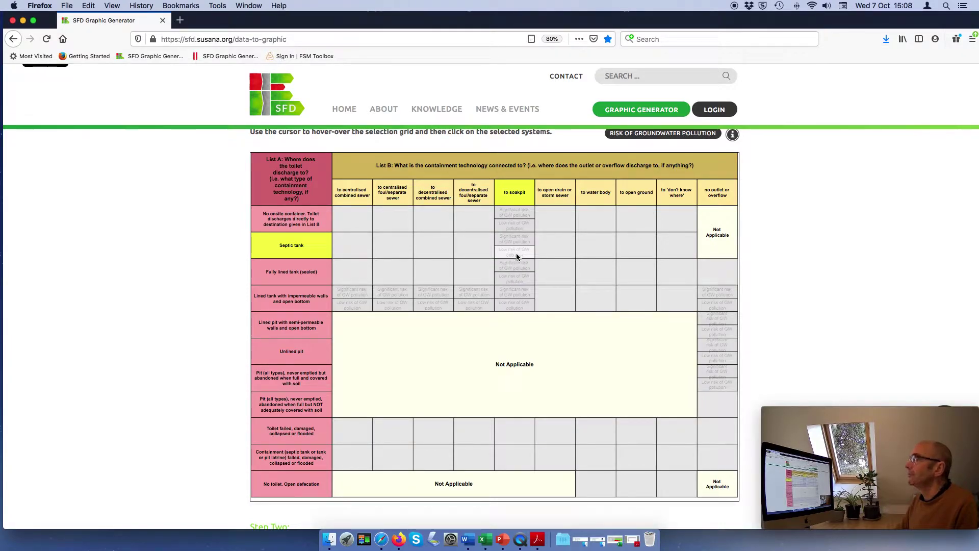
{"action": "left_click", "coordinate": [516, 239]}
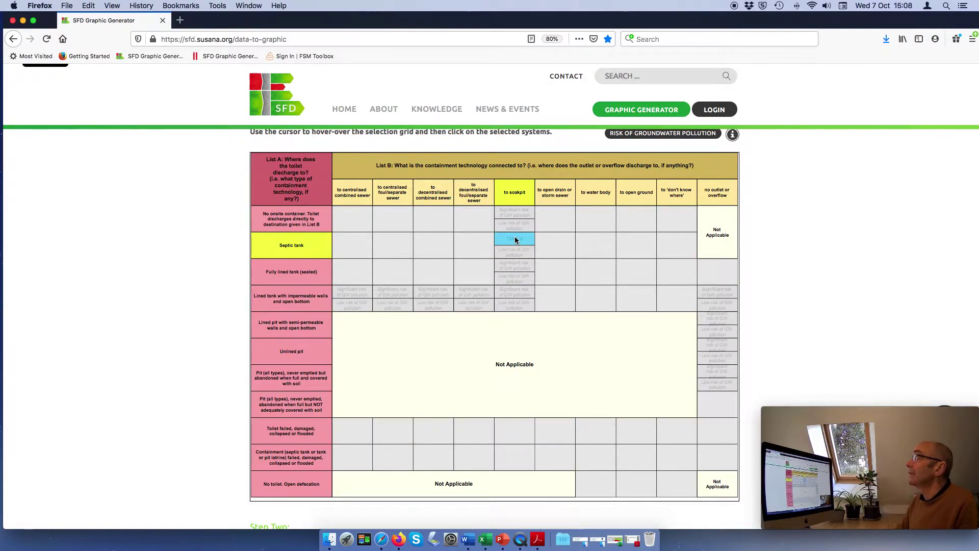
{"action": "left_click", "coordinate": [512, 264]}
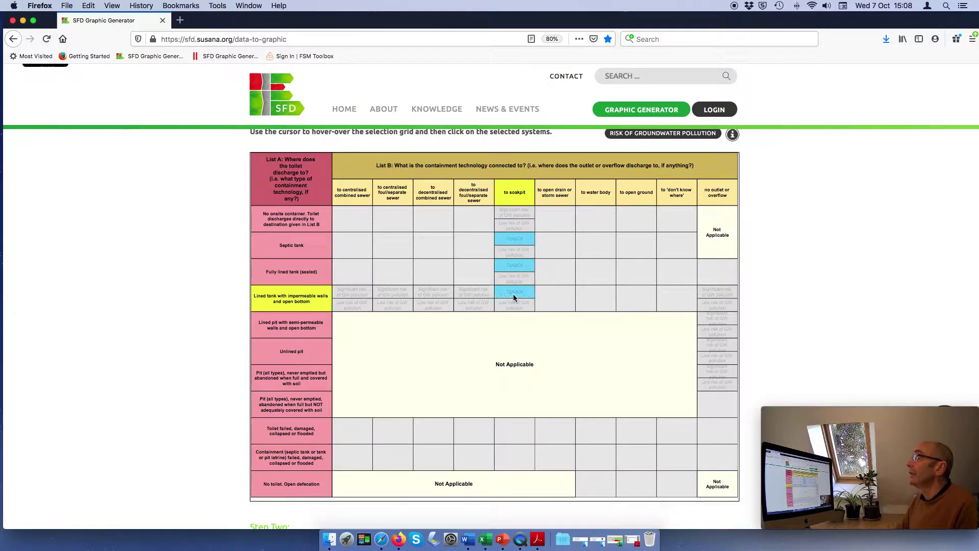
{"action": "left_click", "coordinate": [517, 214]}
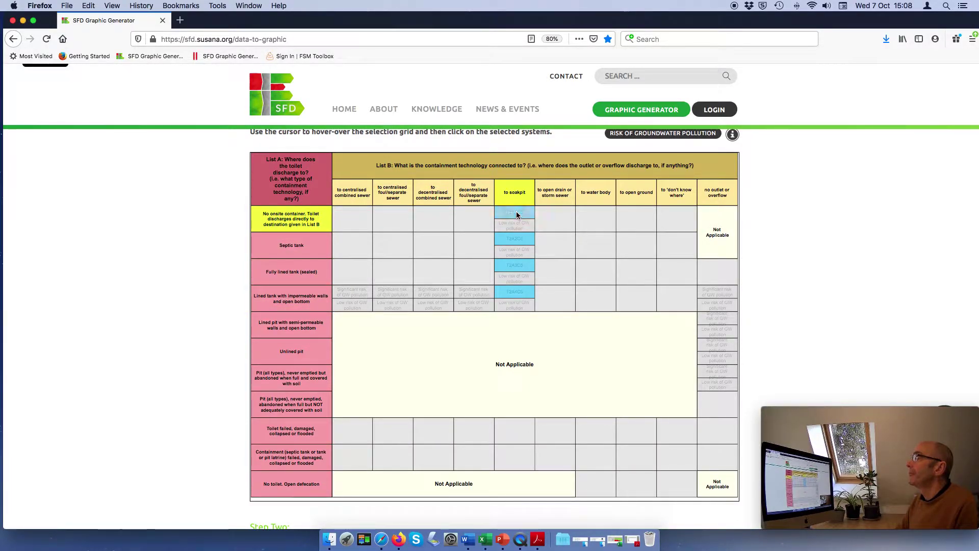
Switch the soakpit systems to low risk of groundwater pollution
{"action": "left_click", "coordinate": [507, 278]}
{"action": "left_click", "coordinate": [509, 251]}
{"action": "left_click", "coordinate": [514, 229]}
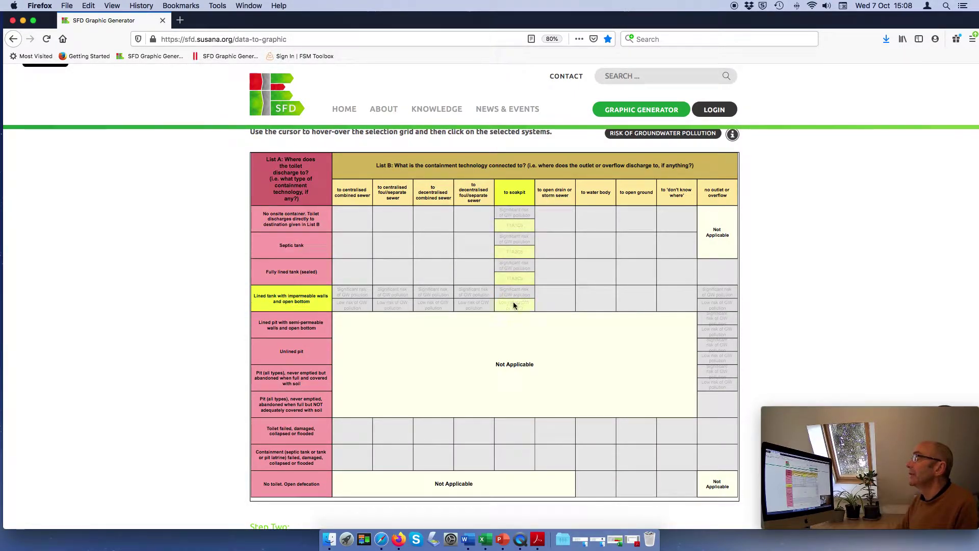
Clear the low-risk selections from the soakpit column
{"action": "left_click", "coordinate": [510, 274]}
{"action": "left_click", "coordinate": [507, 251]}
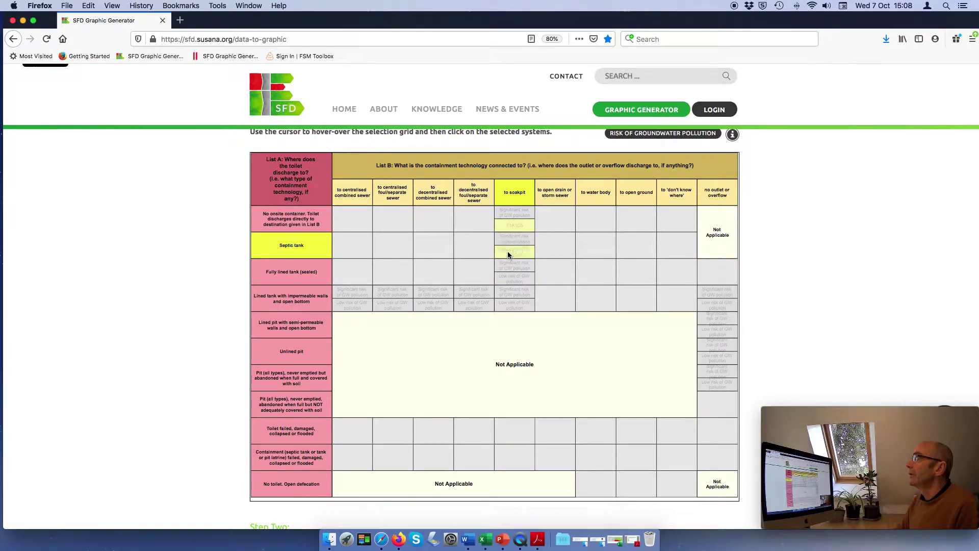
{"action": "left_click", "coordinate": [513, 225]}
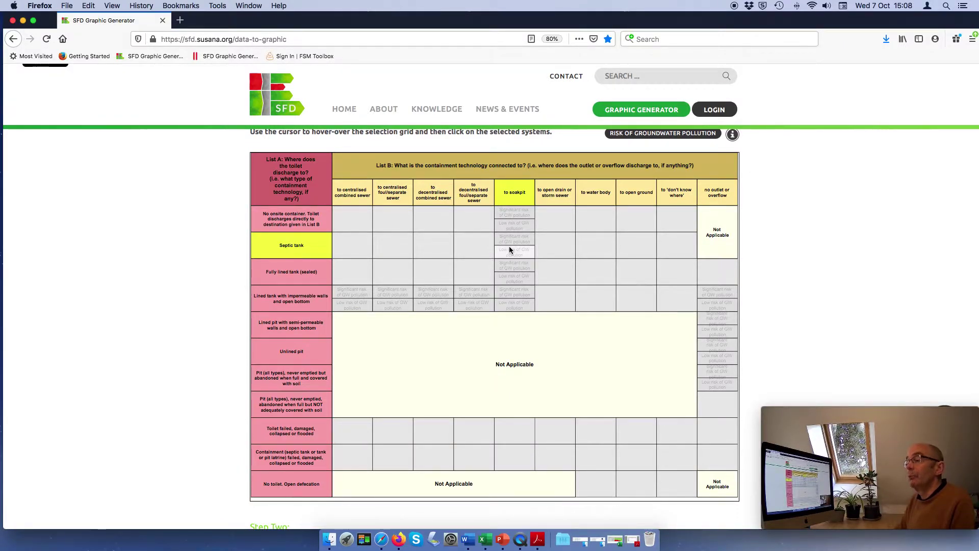
Select the septic tank to soakpit system with significant groundwater risk, and deselect it again
{"action": "left_click", "coordinate": [517, 238]}
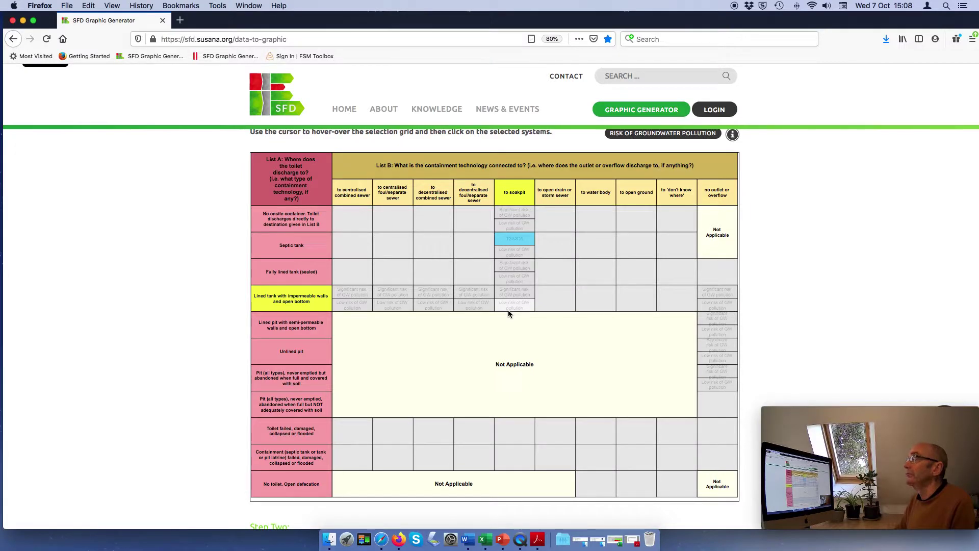
{"action": "left_click", "coordinate": [512, 243]}
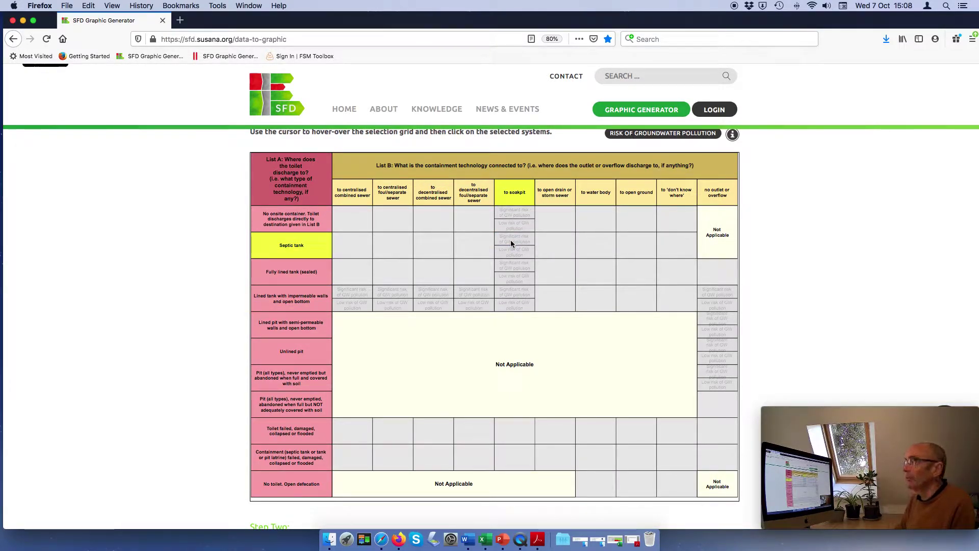
{"action": "left_click", "coordinate": [720, 359]}
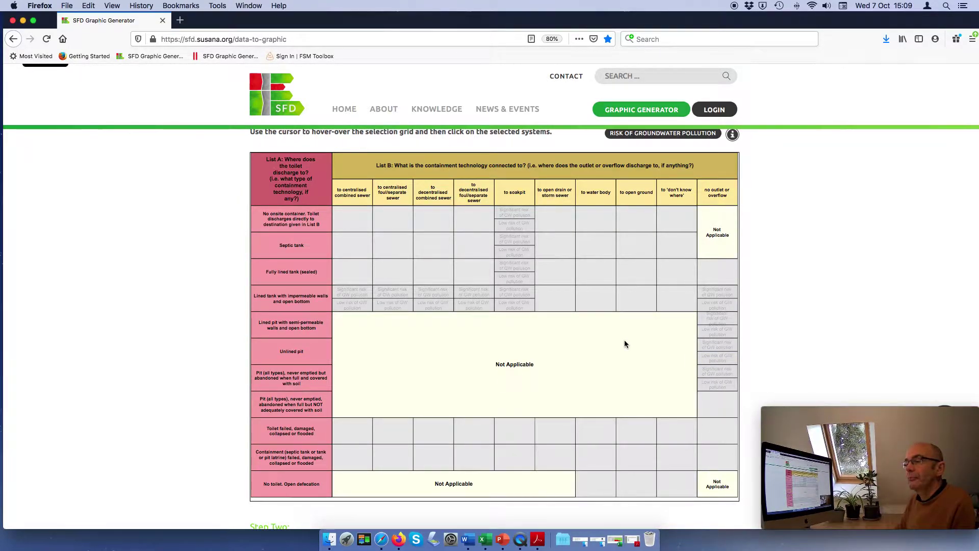
Switch to Acrobat Reader and examine the containment systems table in full screen, including the contained and not contained codes
{"action": "scroll", "coordinate": [669, 225], "scroll_direction": "up", "scroll_amount": 1}
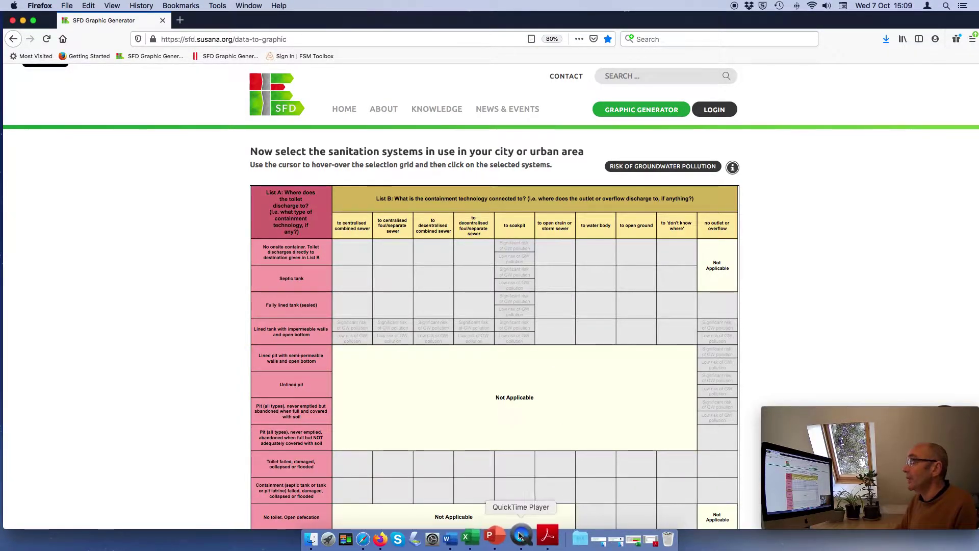
{"action": "left_click", "coordinate": [547, 536]}
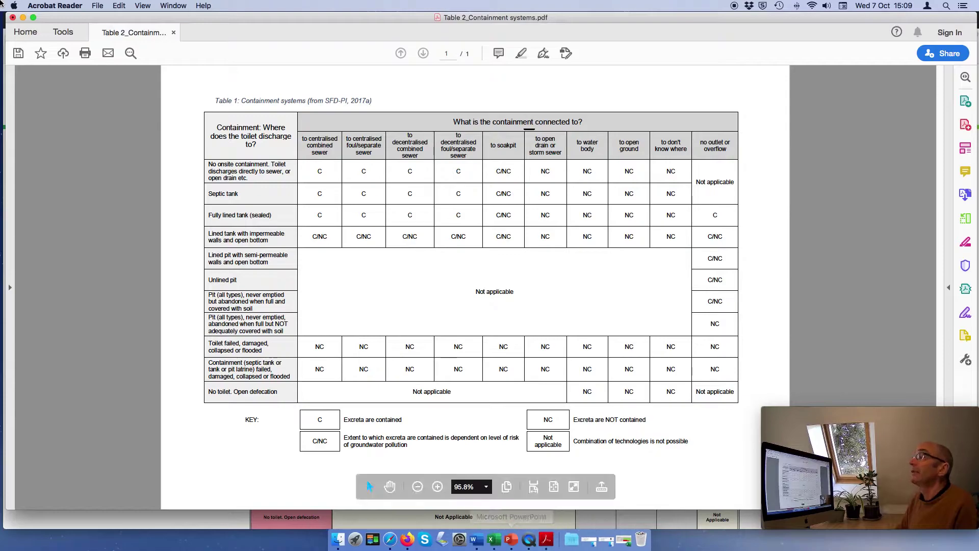
{"action": "left_click", "coordinate": [33, 18]}
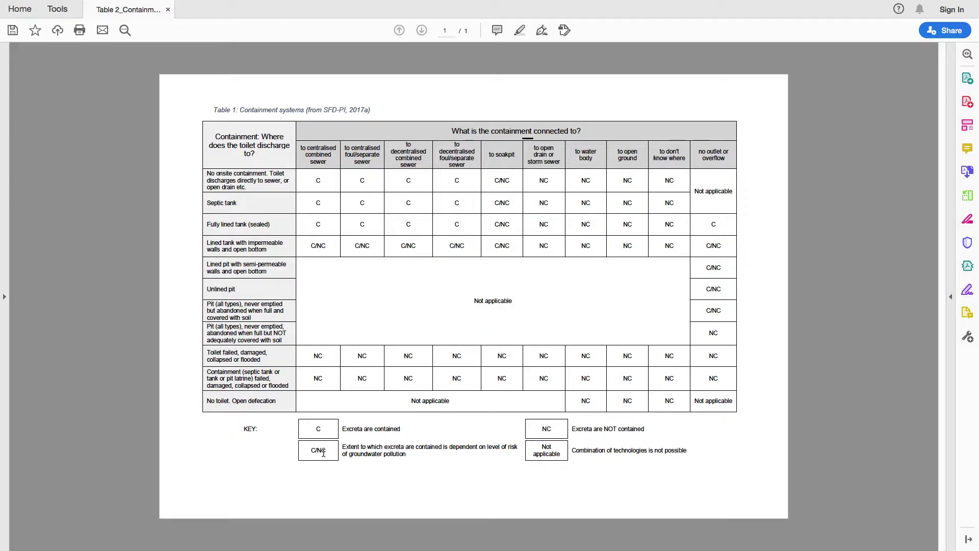
{"action": "left_click_drag", "start_coordinate": [313, 181], "coordinate": [455, 203]}
{"action": "left_click", "coordinate": [456, 187]}
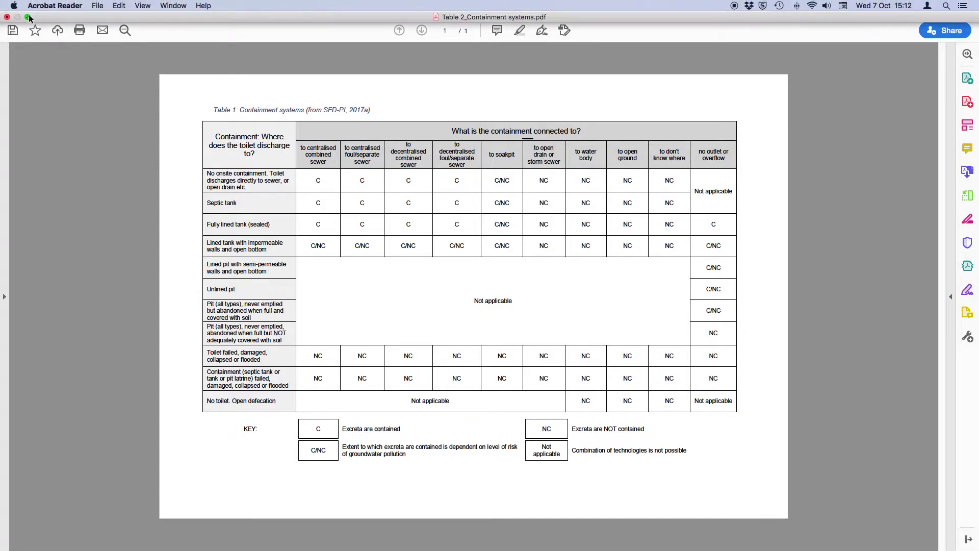
{"action": "left_click", "coordinate": [27, 16]}
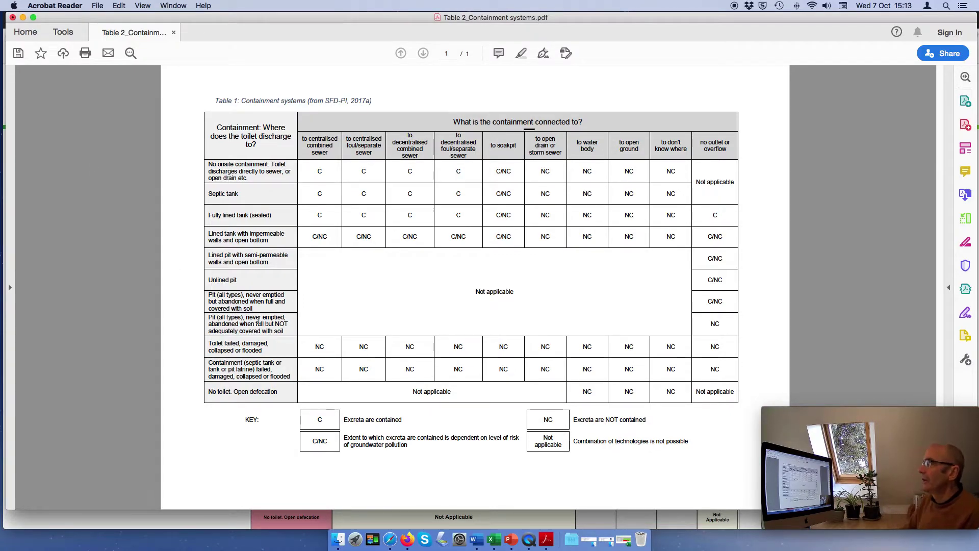
Return to the SFD Graphic Generator in Firefox and open the groundwater pollution risk estimation page
{"action": "left_click", "coordinate": [410, 540]}
{"action": "scroll", "coordinate": [191, 385], "scroll_direction": "down", "scroll_amount": 1}
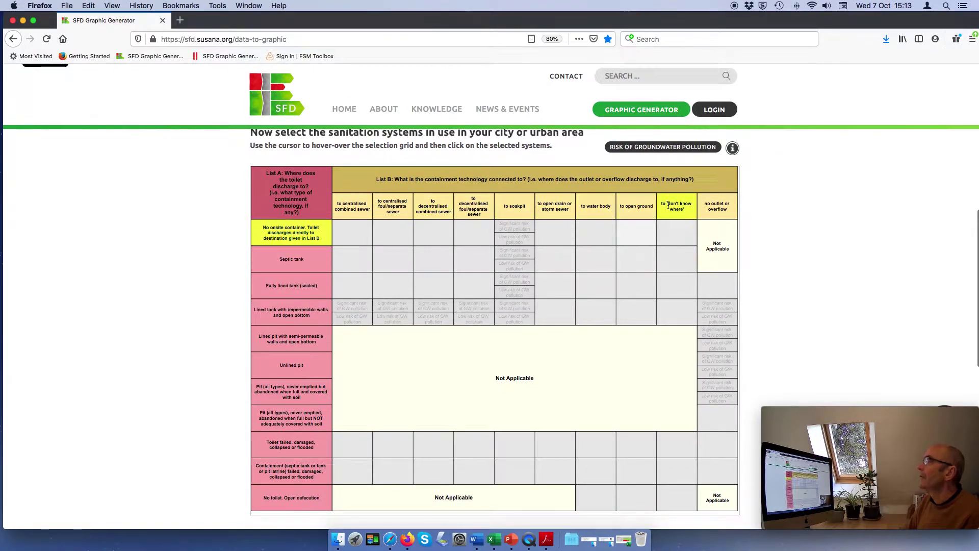
{"action": "left_click", "coordinate": [662, 147]}
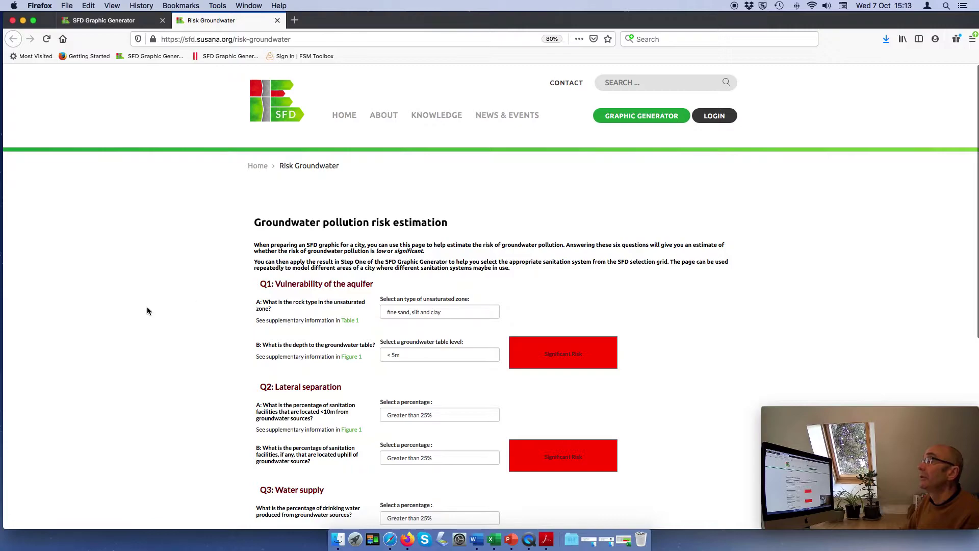
Look over the risk estimation questions from aquifer vulnerability to overall risk, with the page zoom at 80%
{"action": "scroll", "coordinate": [147, 308], "scroll_direction": "down", "scroll_amount": 3}
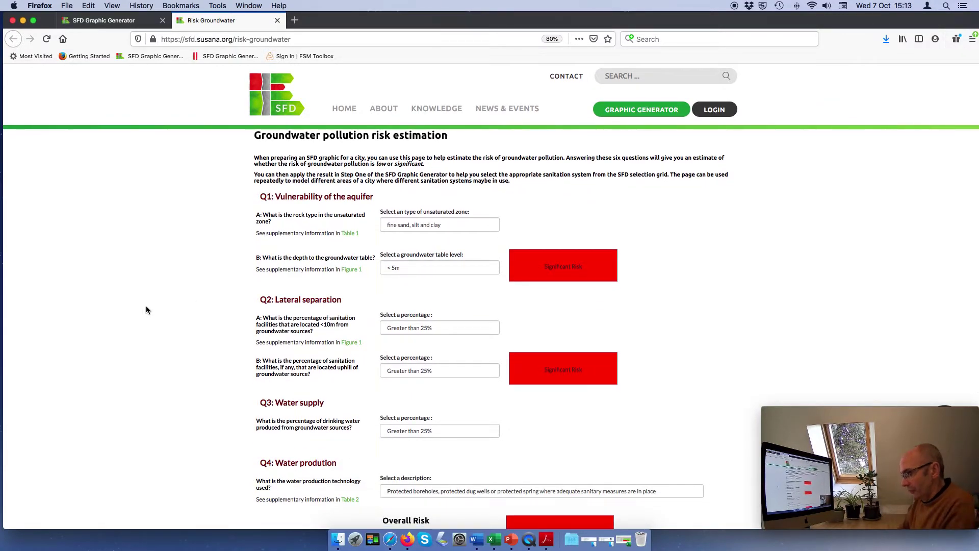
{"action": "key", "text": "super+minus"}
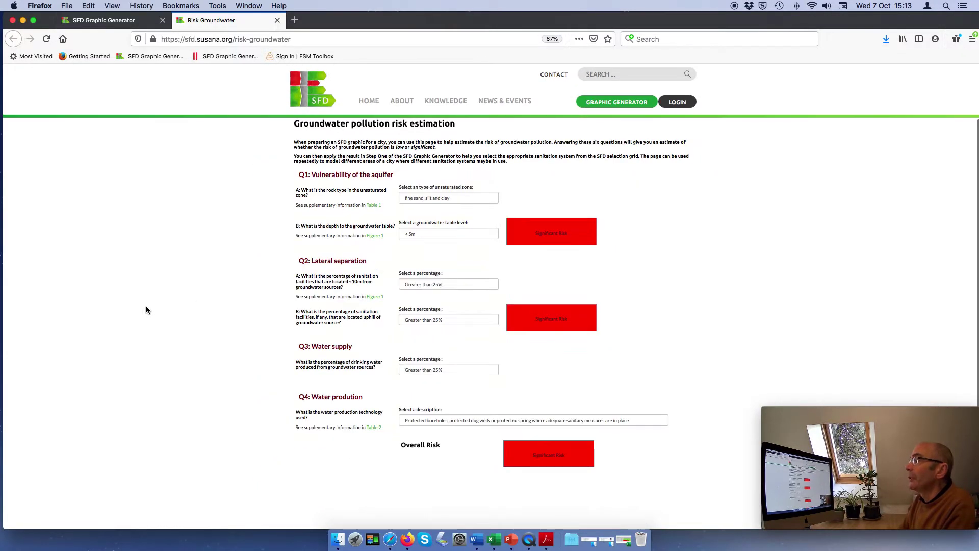
{"action": "key", "text": "super+0"}
{"action": "scroll", "coordinate": [203, 326], "scroll_direction": "down", "scroll_amount": 3}
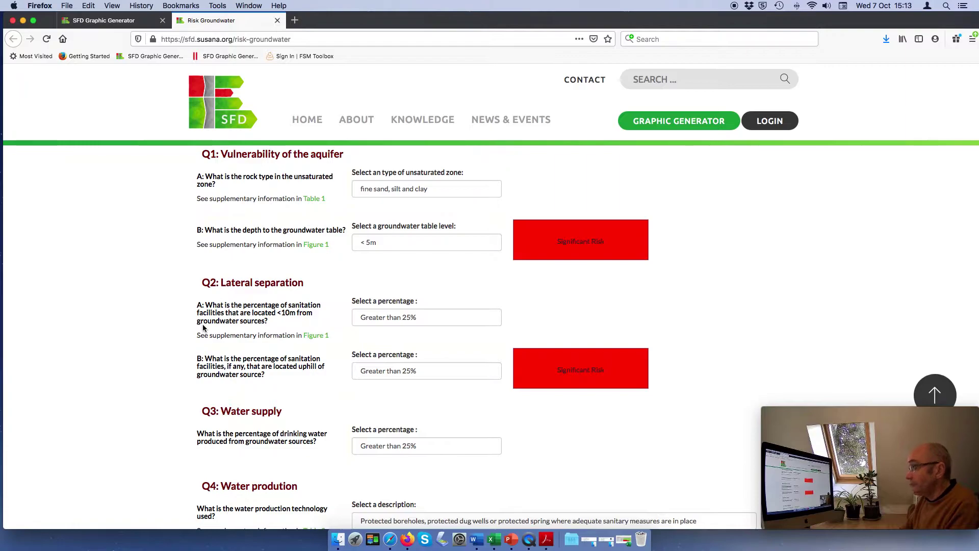
{"action": "key", "text": "super+minus"}
{"action": "key", "text": "super+minus"}
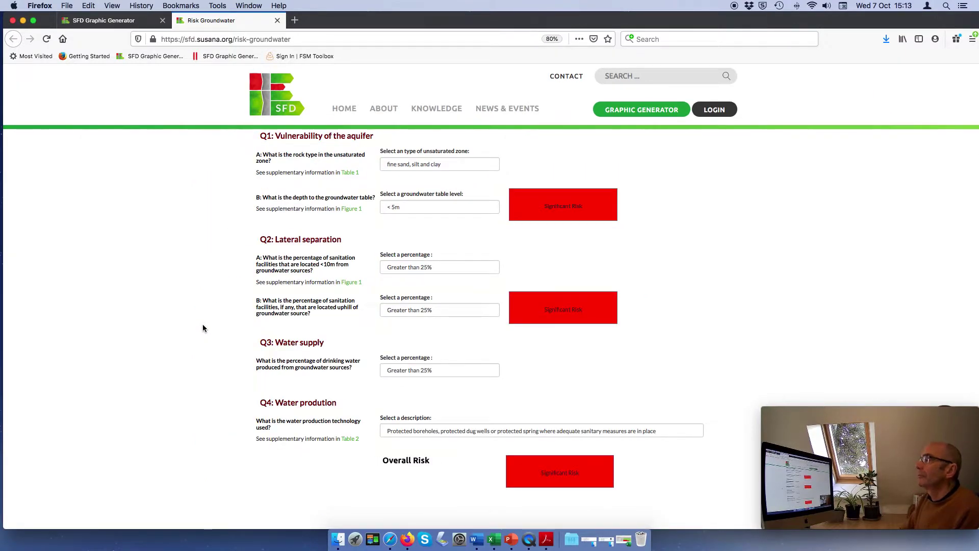
View the Figure 1 diagram for the groundwater table depth question enlarged to 200%, and close it
{"action": "scroll", "coordinate": [190, 328], "scroll_direction": "up", "scroll_amount": 1}
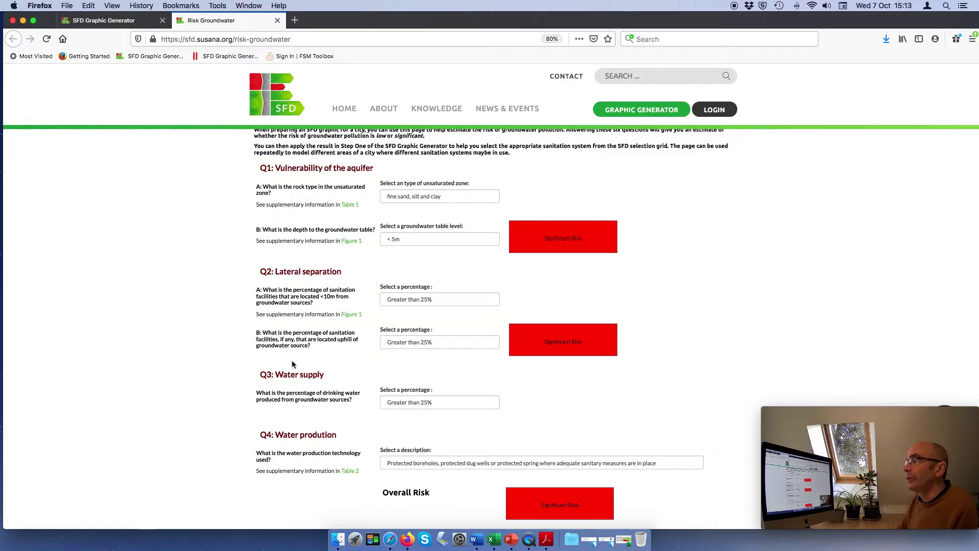
{"action": "left_click", "coordinate": [351, 241]}
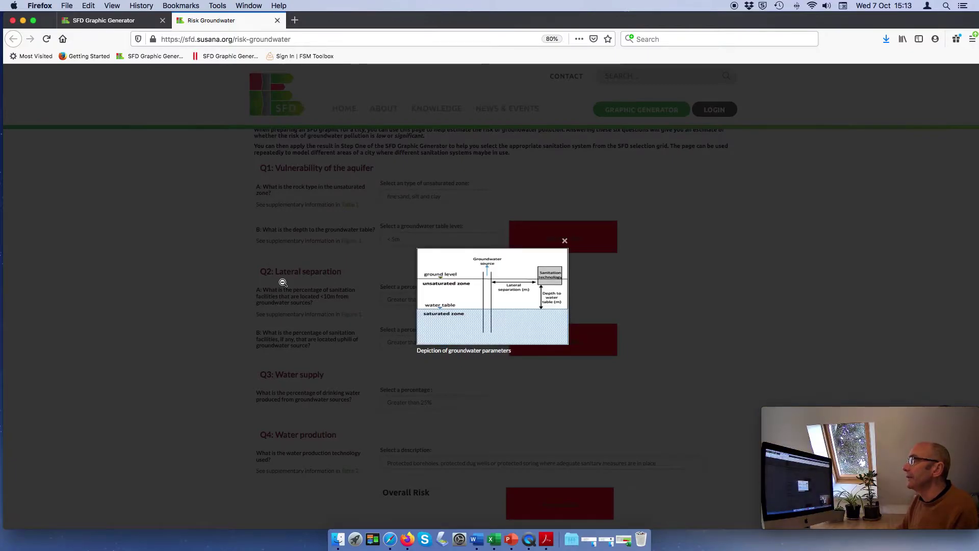
{"action": "key", "text": "super+equal"}
{"action": "key", "text": "super+equal"}
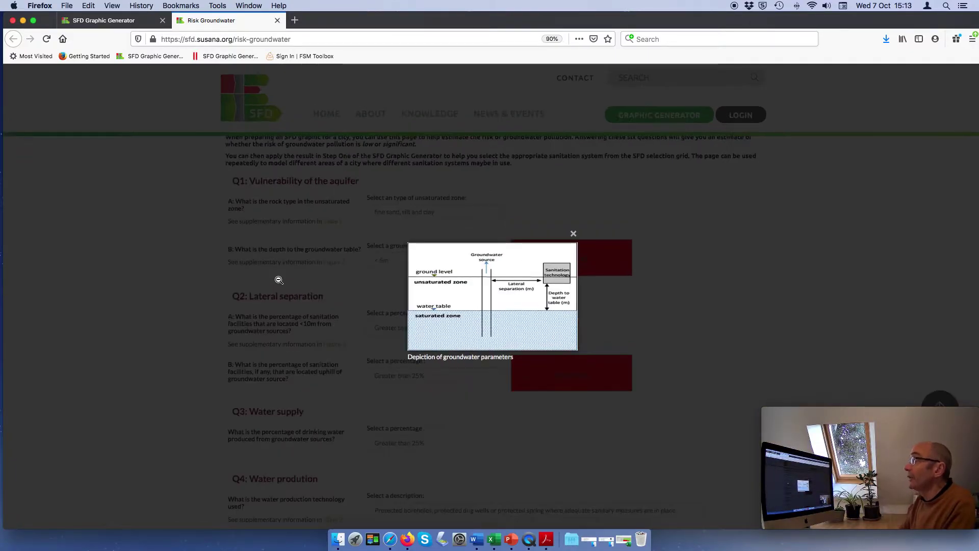
{"action": "key", "text": "super+equal"}
{"action": "key", "text": "super+equal"}
{"action": "key", "text": "super+equal"}
{"action": "key", "text": "super+equal"}
{"action": "key", "text": "super+equal"}
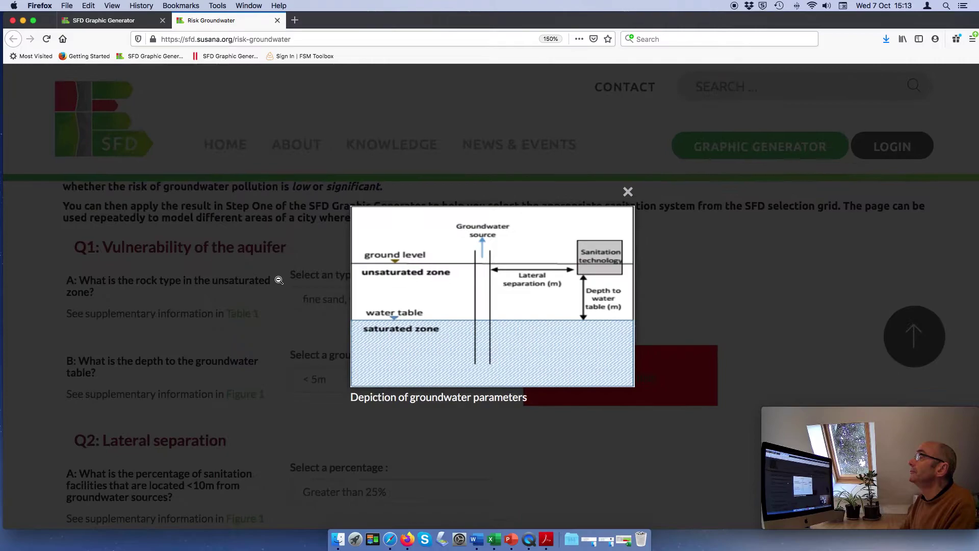
{"action": "key", "text": "super+equal"}
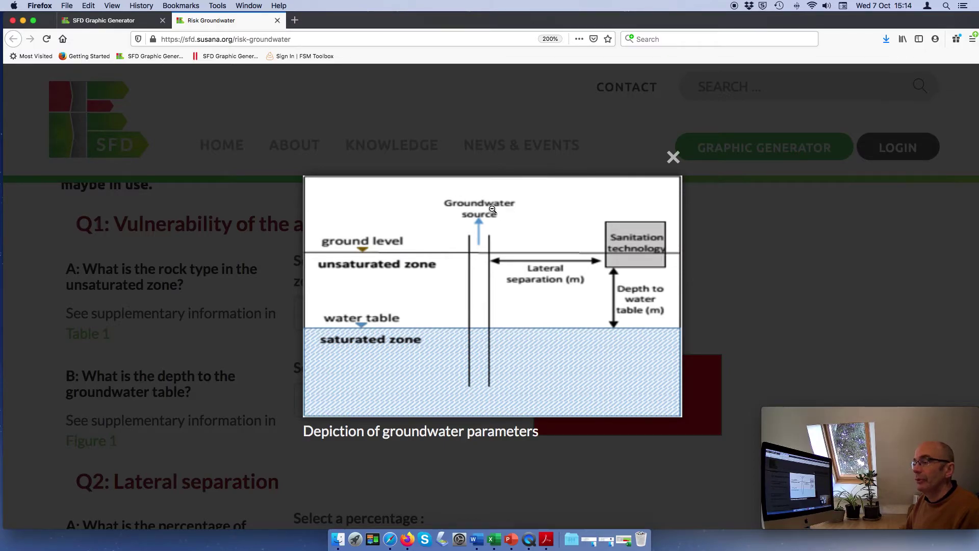
{"action": "left_click", "coordinate": [674, 157]}
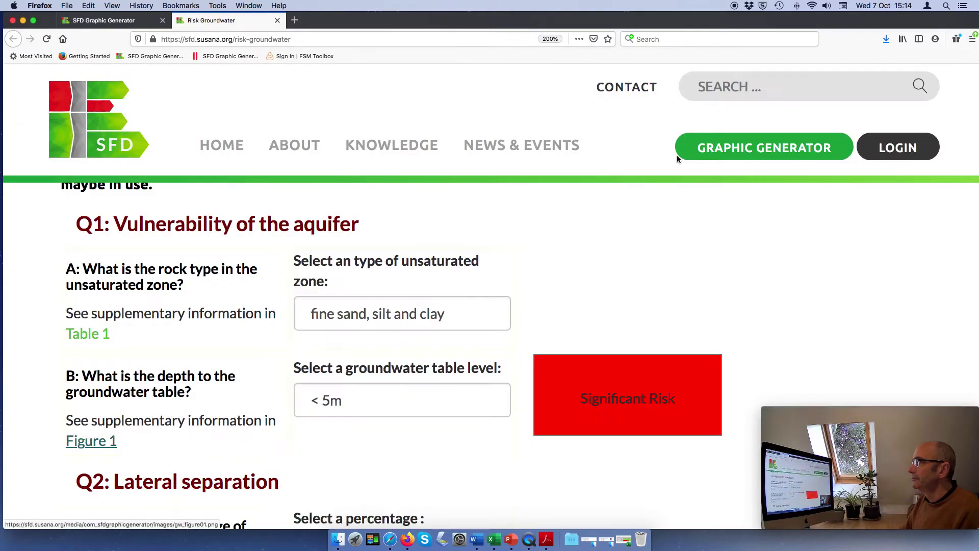
Return the page zoom to 80% and answer Q1 with fine sand, silt and clay and a groundwater table level of < 5m
{"action": "left_click", "coordinate": [550, 40]}
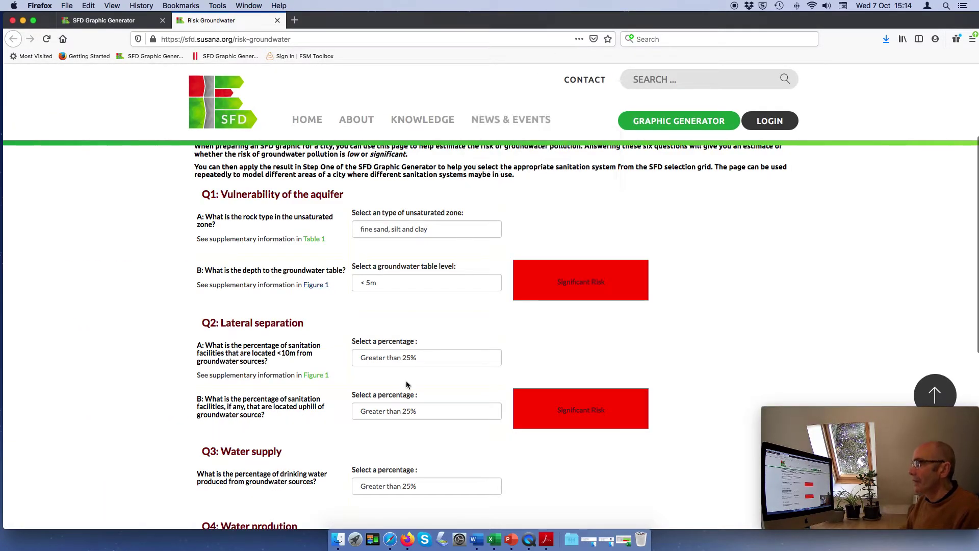
{"action": "key", "text": "super+minus"}
{"action": "key", "text": "super+minus"}
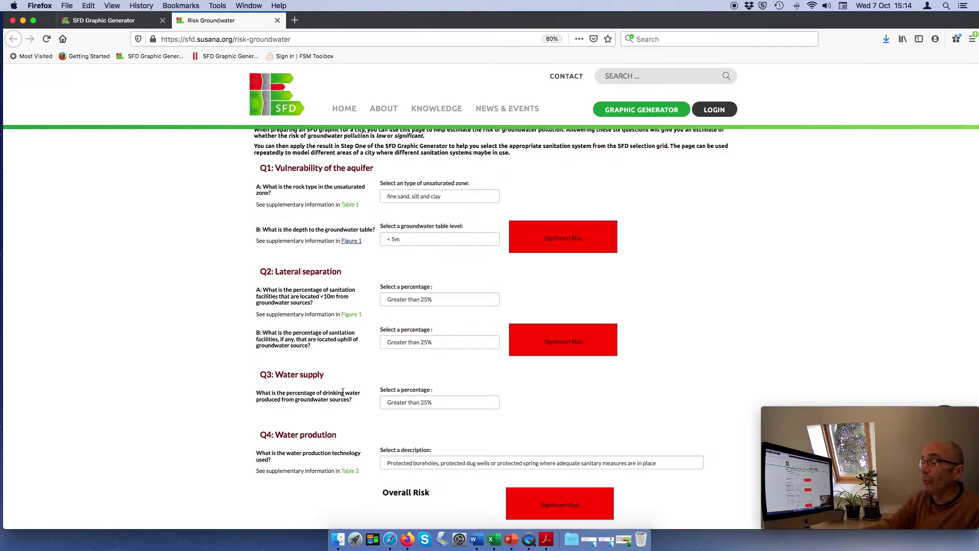
{"action": "left_click", "coordinate": [489, 198]}
{"action": "left_click", "coordinate": [489, 198]}
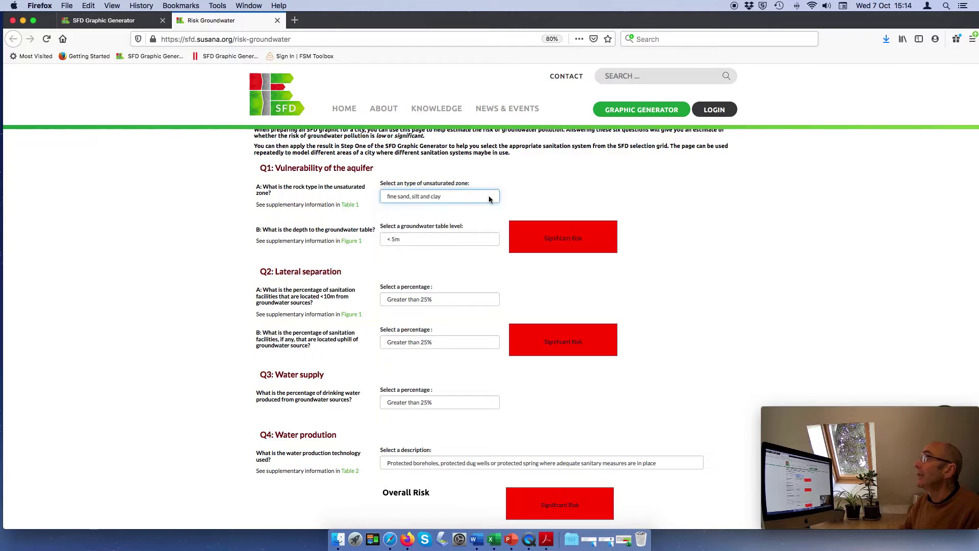
{"action": "left_click", "coordinate": [484, 239]}
Set both lateral separation percentages in Q2 to Less than 25%
{"action": "left_click", "coordinate": [486, 304]}
{"action": "left_click", "coordinate": [485, 301]}
{"action": "left_click", "coordinate": [481, 307]}
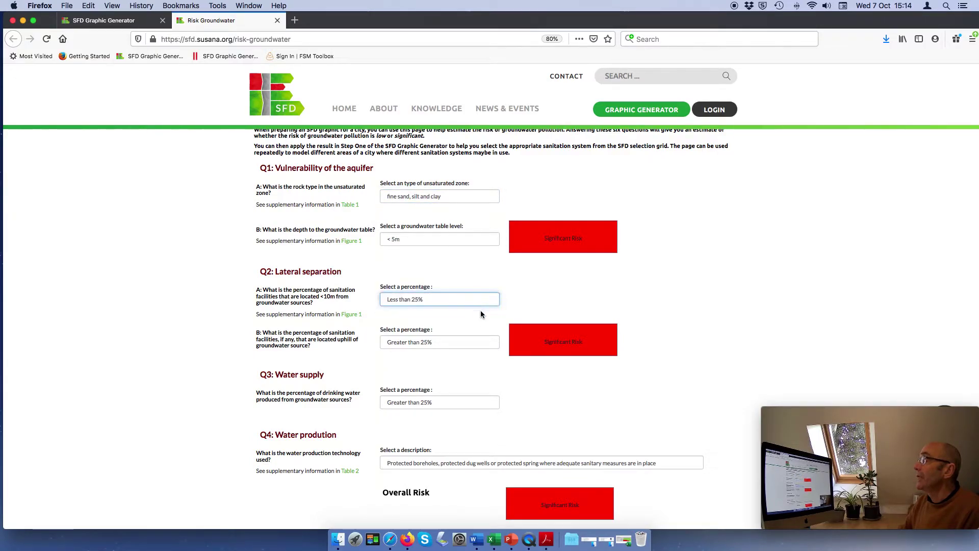
{"action": "left_click", "coordinate": [485, 342]}
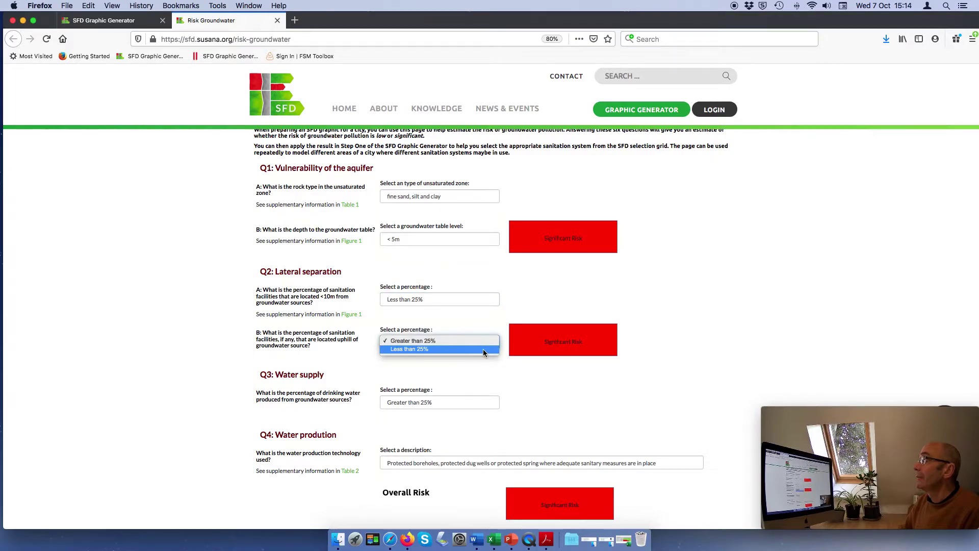
{"action": "left_click", "coordinate": [483, 349]}
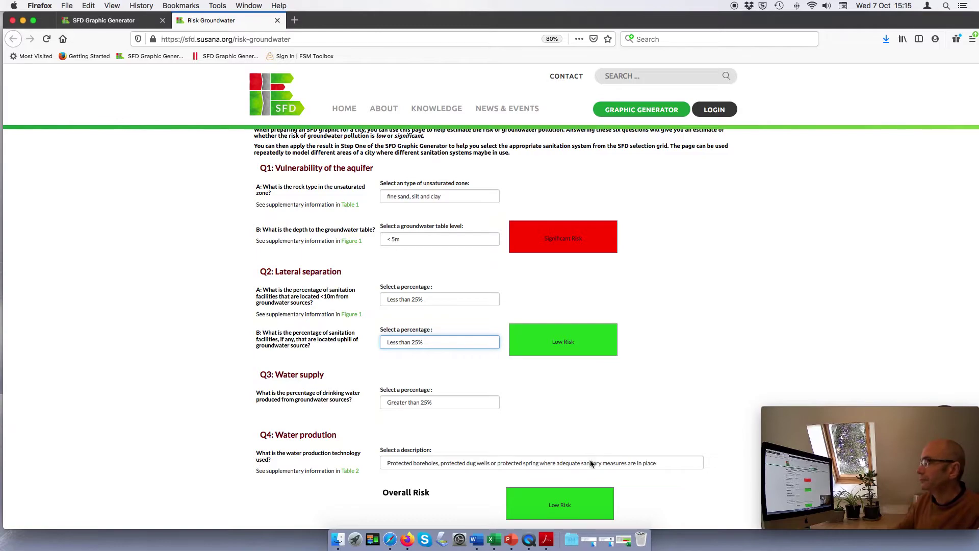
Switch to Excel and examine the groundwater pollution risk decision matrix in full screen, highlighting its headings and the column with both answers low risk
{"action": "left_click", "coordinate": [495, 539]}
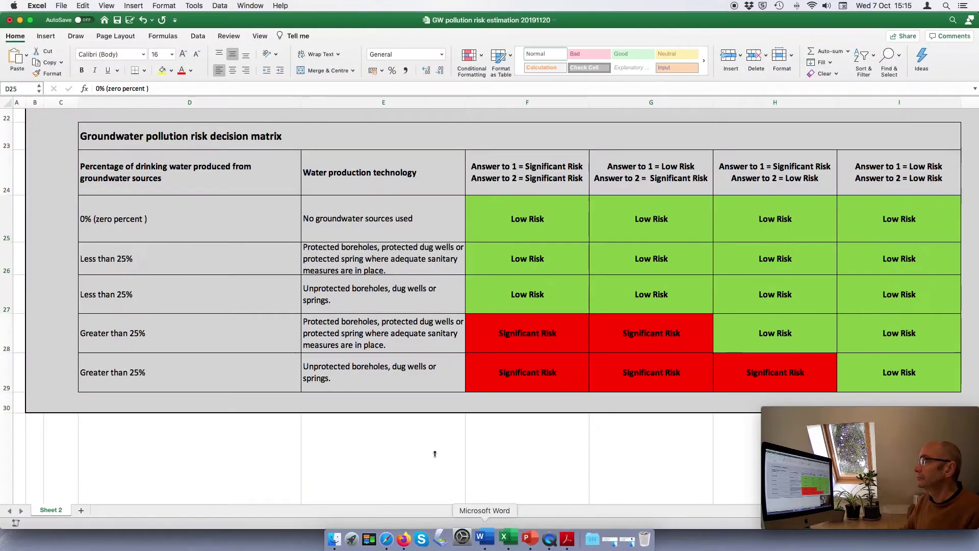
{"action": "left_click", "coordinate": [32, 20]}
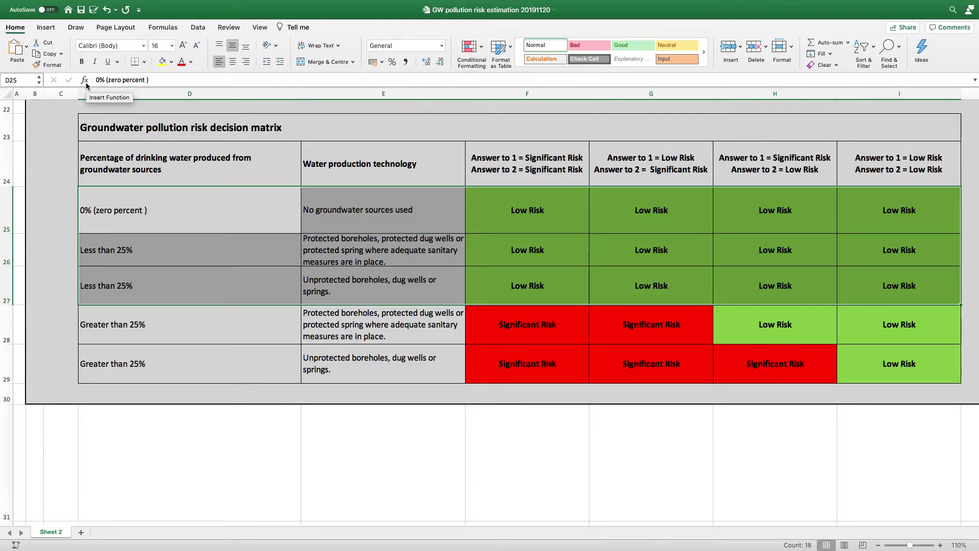
{"action": "left_click", "coordinate": [157, 168]}
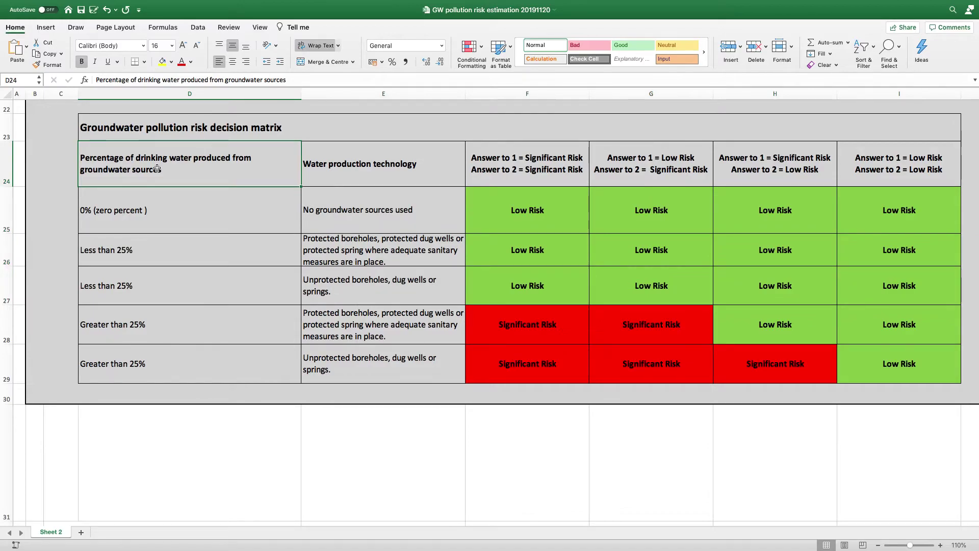
{"action": "left_click", "coordinate": [373, 170]}
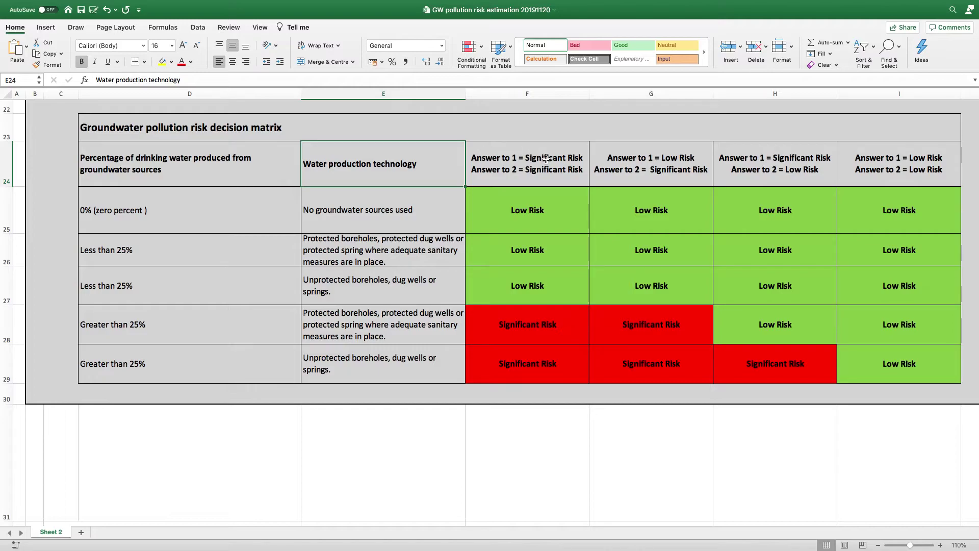
{"action": "left_click", "coordinate": [860, 169]}
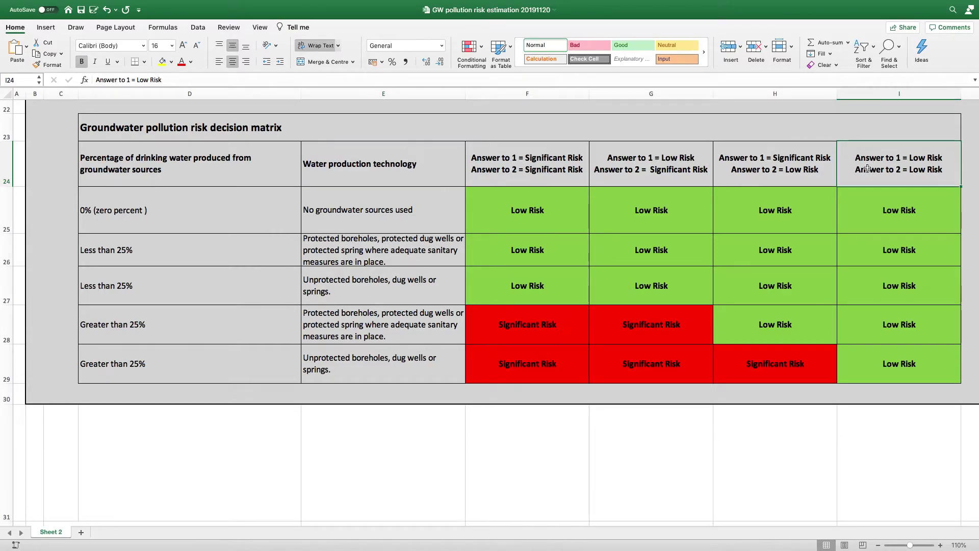
{"action": "left_click_drag", "start_coordinate": [867, 169], "coordinate": [905, 351]}
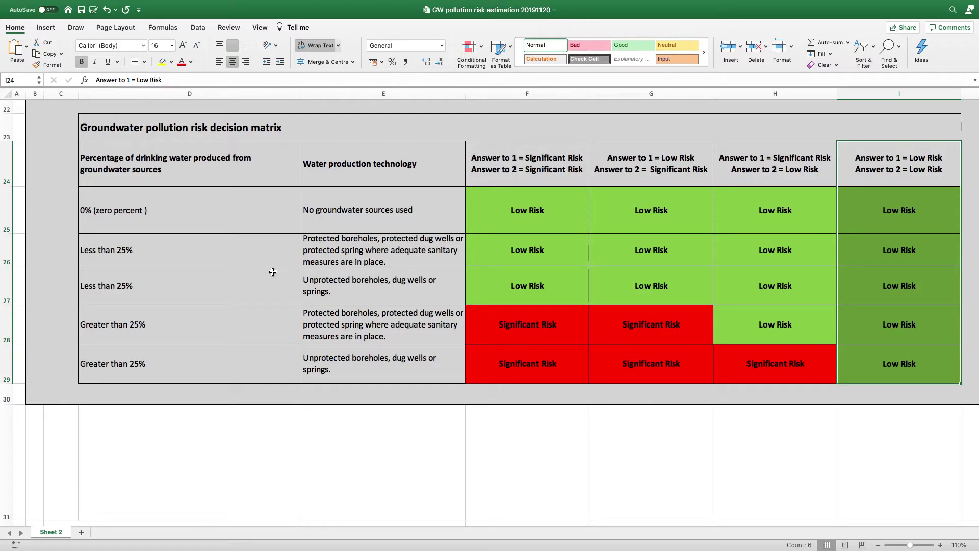
Highlight the matrix rows for 0% and less than 25%, and the greater than 25% rows with their significant risk cells
{"action": "left_click_drag", "start_coordinate": [224, 214], "coordinate": [849, 273]}
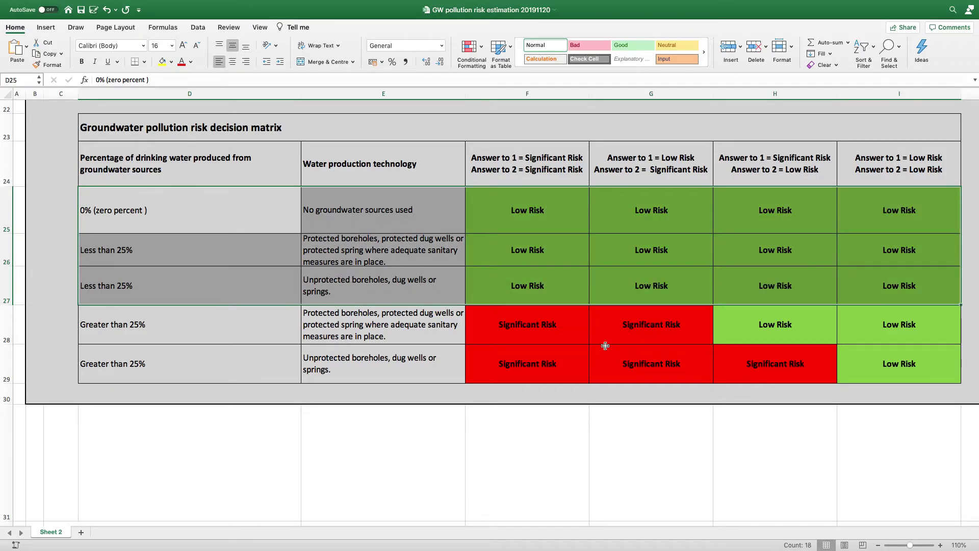
{"action": "left_click", "coordinate": [261, 319]}
{"action": "left_click_drag", "start_coordinate": [250, 319], "coordinate": [371, 359]}
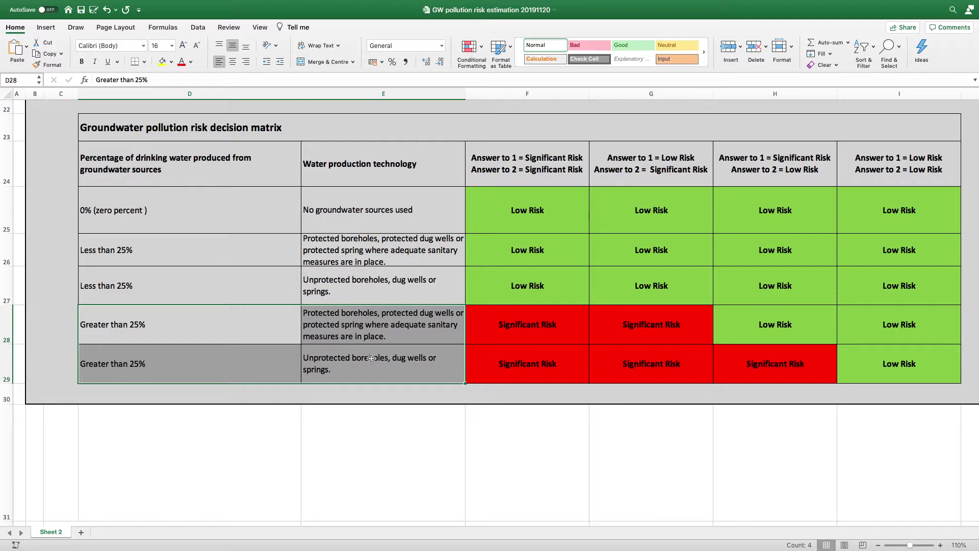
{"action": "left_click_drag", "start_coordinate": [511, 335], "coordinate": [654, 352]}
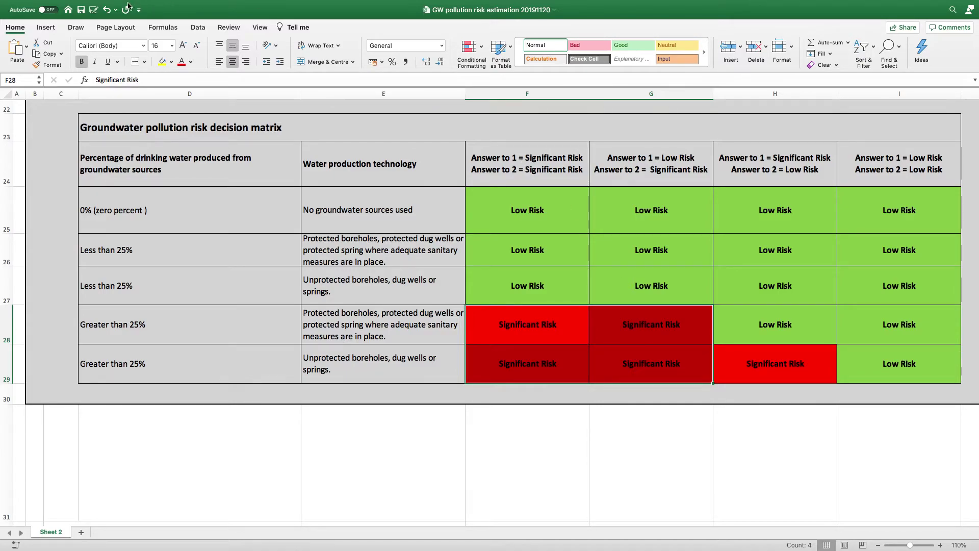
Return to the risk page in Firefox and set the groundwater table level to 5-10m and the water production technology to Unprotected boreholes, dug wells or springs
{"action": "mouse_move", "coordinate": [41, 2]}
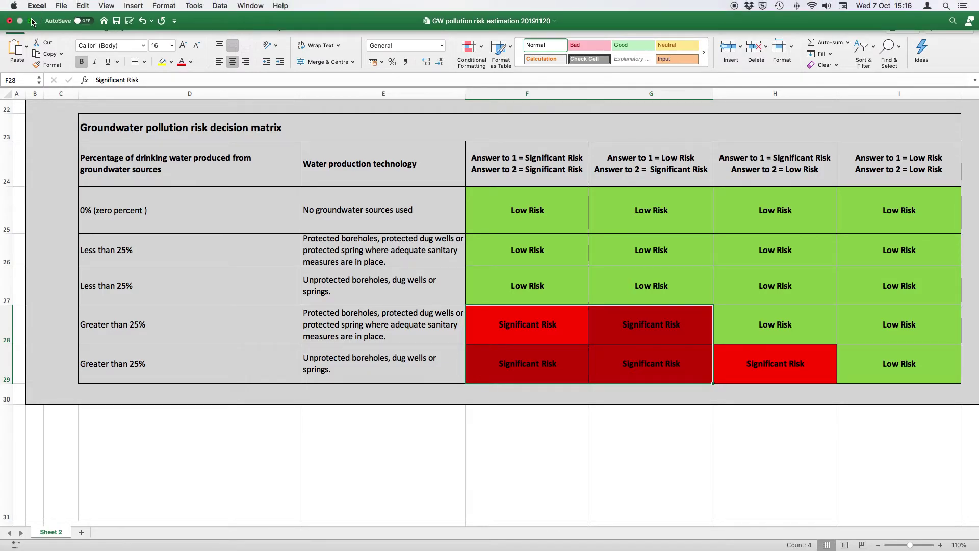
{"action": "left_click", "coordinate": [32, 22]}
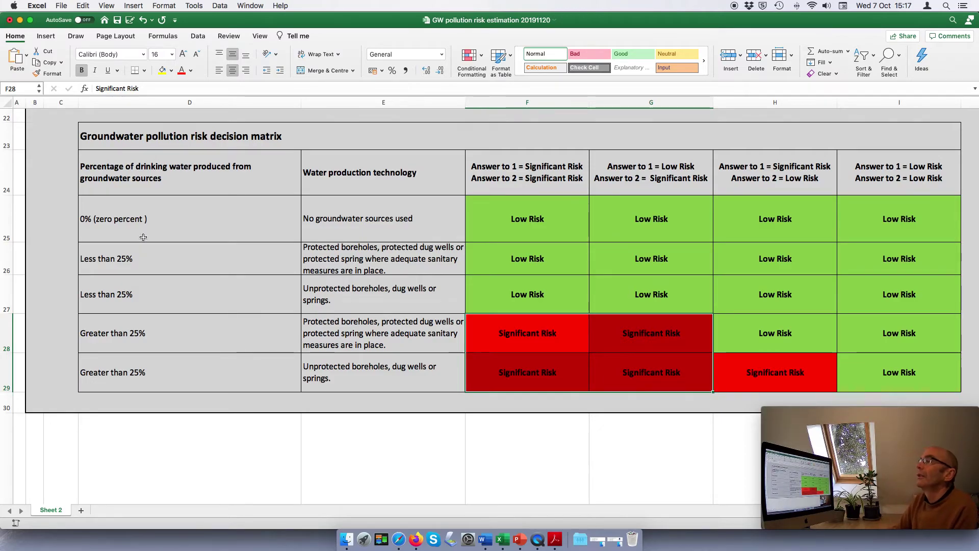
{"action": "left_click", "coordinate": [20, 21]}
{"action": "scroll", "coordinate": [130, 261], "scroll_direction": "down", "scroll_amount": 1}
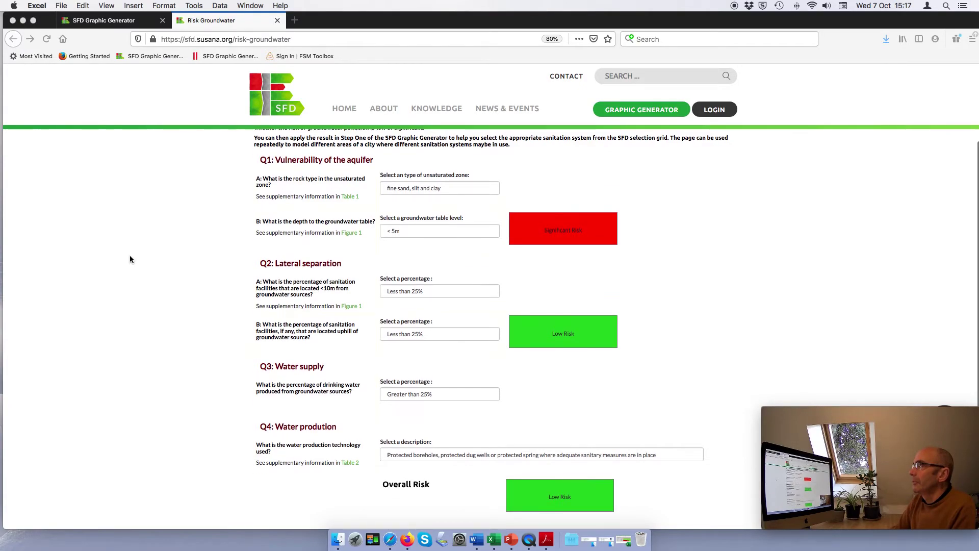
{"action": "left_click", "coordinate": [420, 191]}
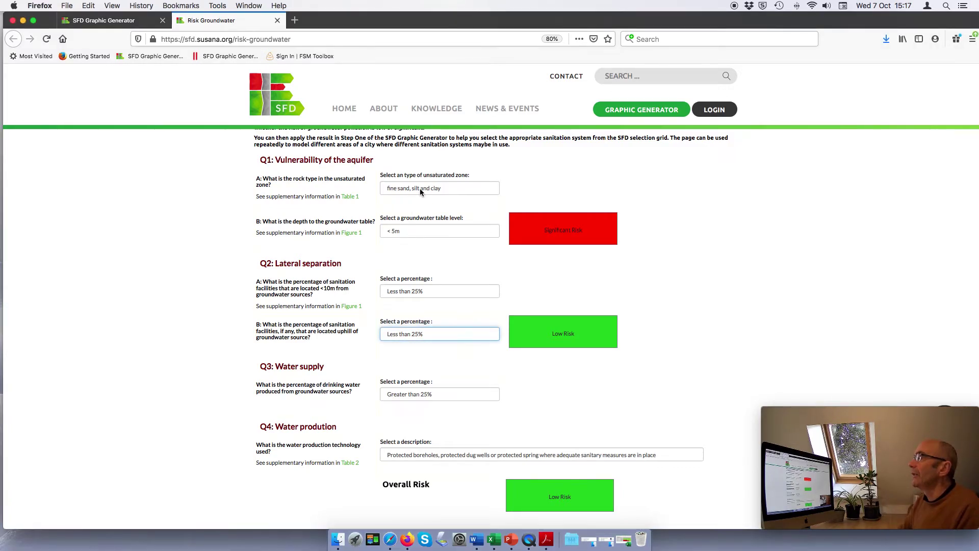
{"action": "left_click", "coordinate": [417, 234]}
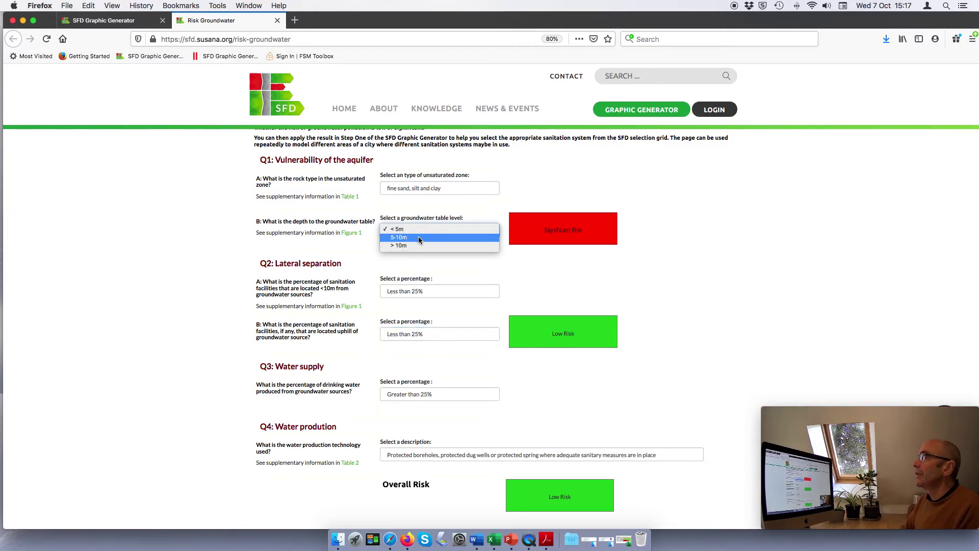
{"action": "left_click", "coordinate": [419, 237]}
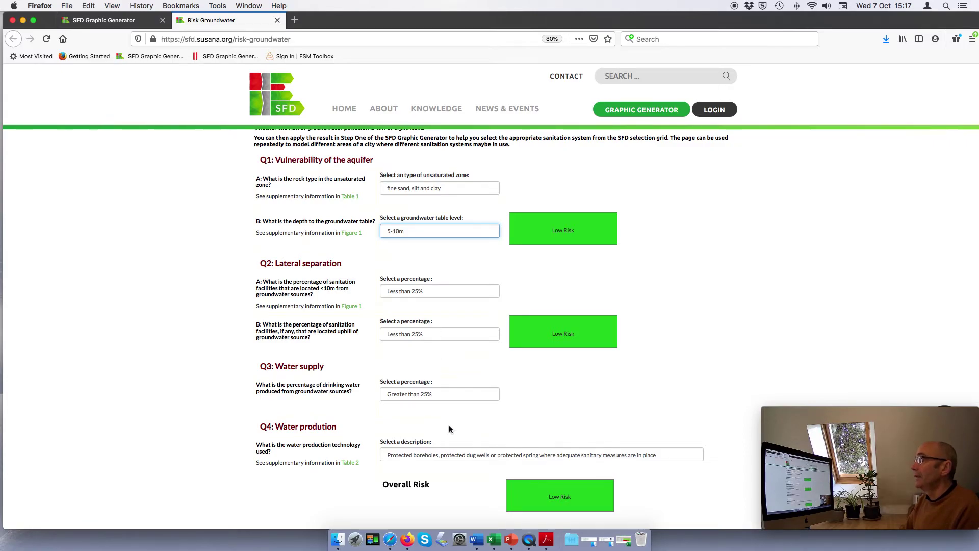
{"action": "left_click", "coordinate": [447, 458]}
{"action": "left_click", "coordinate": [448, 461]}
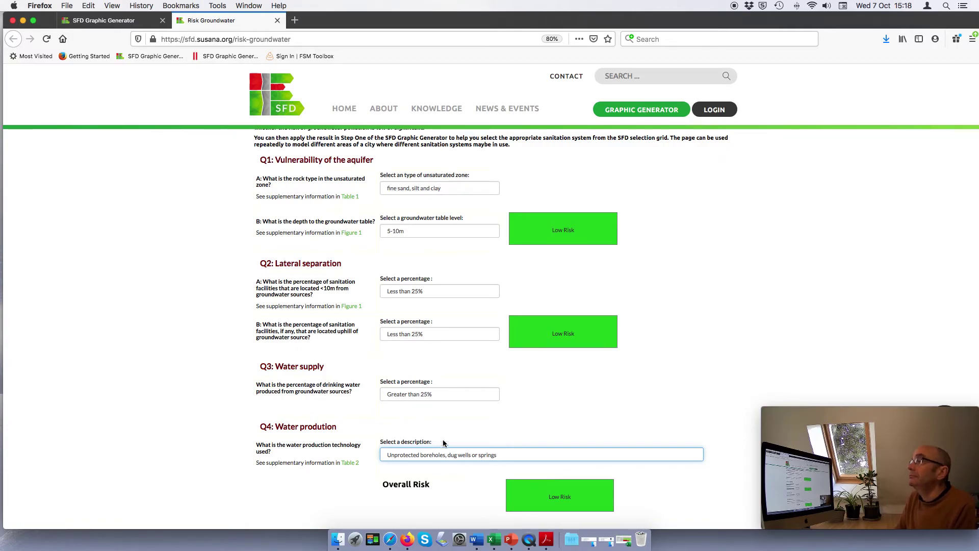
In the SFD selection grid, select the low-risk cells for septic tank to soakpit and for unlined pit with no outlet or overflow
{"action": "left_click", "coordinate": [109, 21]}
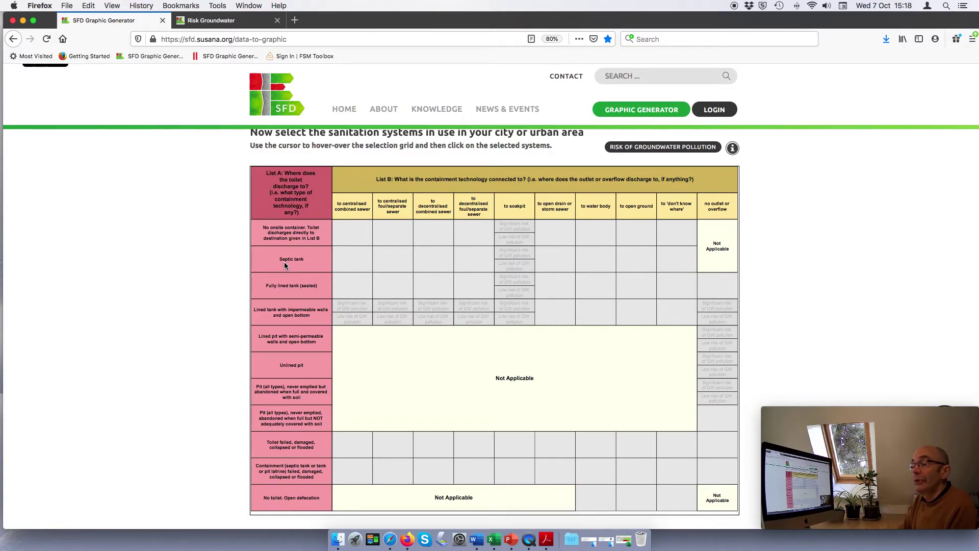
{"action": "left_click", "coordinate": [514, 270]}
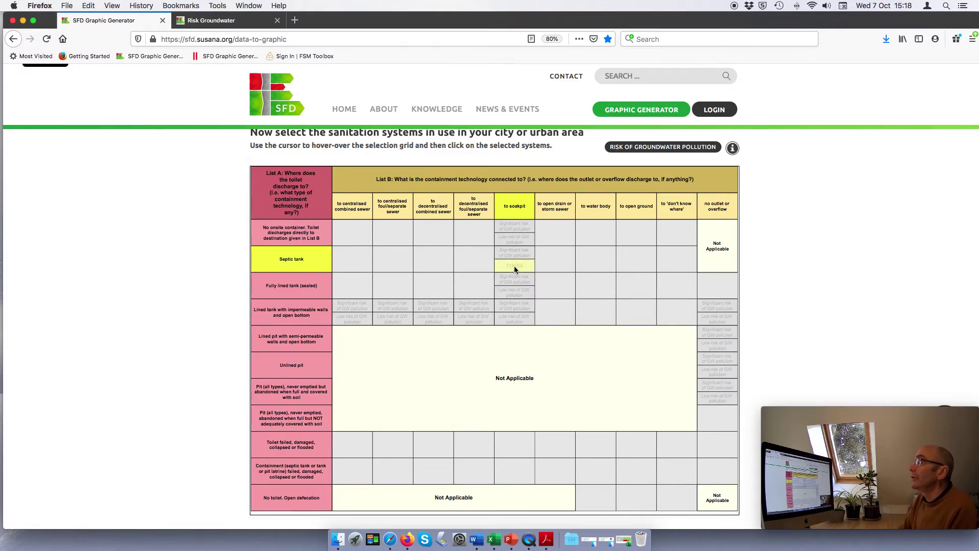
{"action": "scroll", "coordinate": [513, 265], "scroll_direction": "down", "scroll_amount": 1}
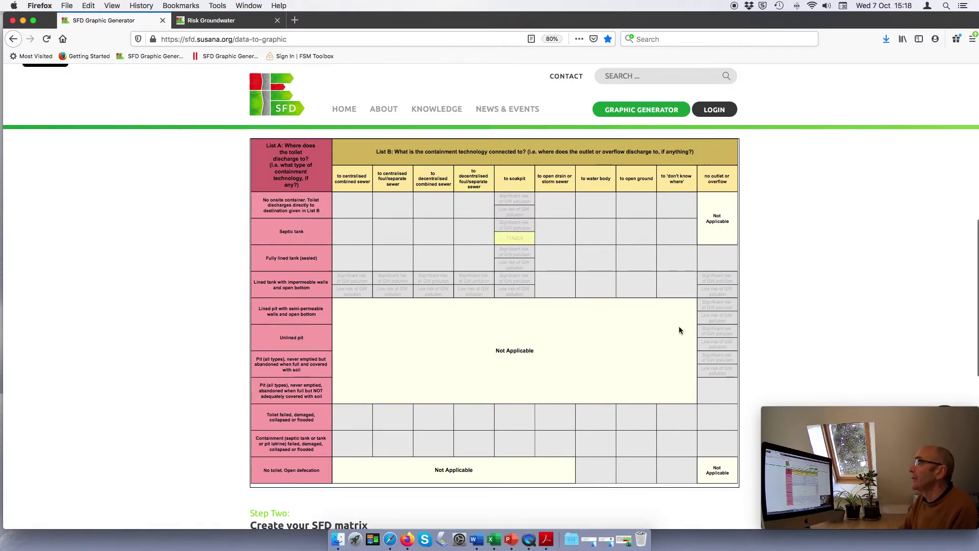
{"action": "left_click", "coordinate": [714, 345]}
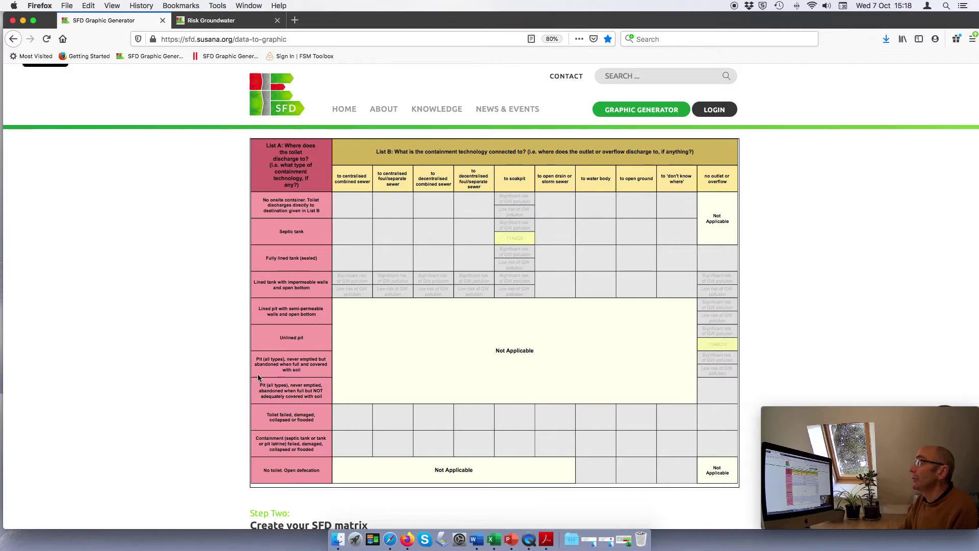
Create the SFD matrix for the selected systems, leaving all faecal sludge proportions at 100%
{"action": "scroll", "coordinate": [166, 379], "scroll_direction": "down", "scroll_amount": 5}
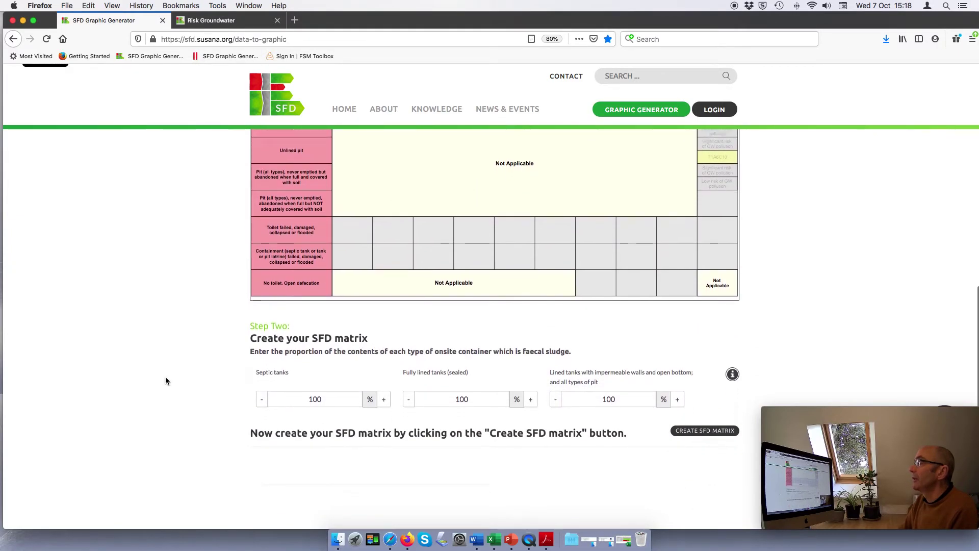
{"action": "scroll", "coordinate": [165, 380], "scroll_direction": "down", "scroll_amount": 3}
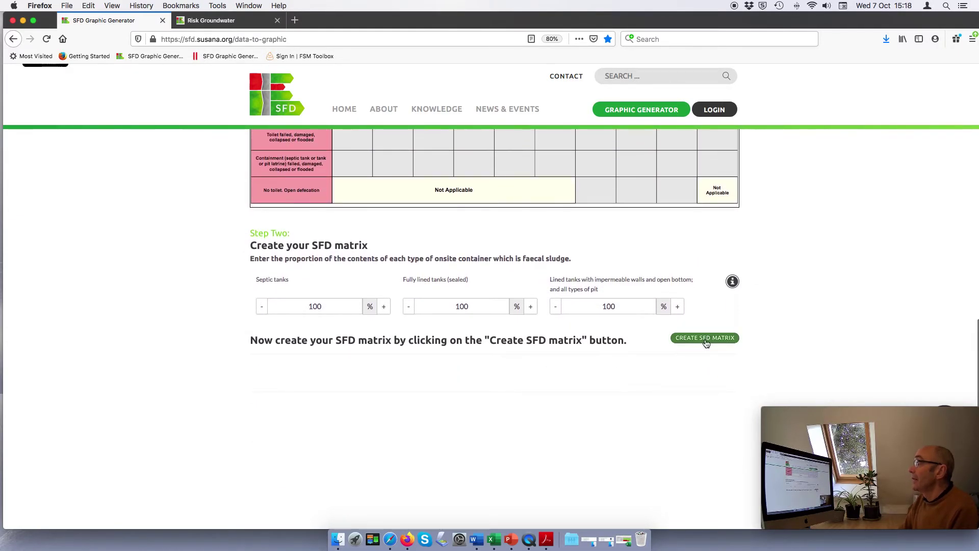
{"action": "left_click", "coordinate": [706, 341]}
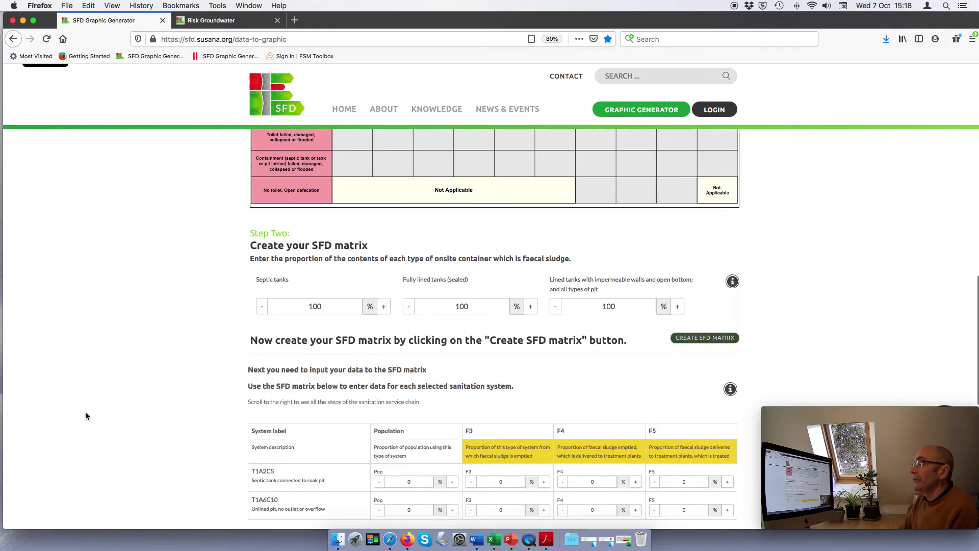
Enter a population proportion of 50% for both the septic tank and the unlined pit systems in the SFD matrix
{"action": "scroll", "coordinate": [87, 414], "scroll_direction": "down", "scroll_amount": 4}
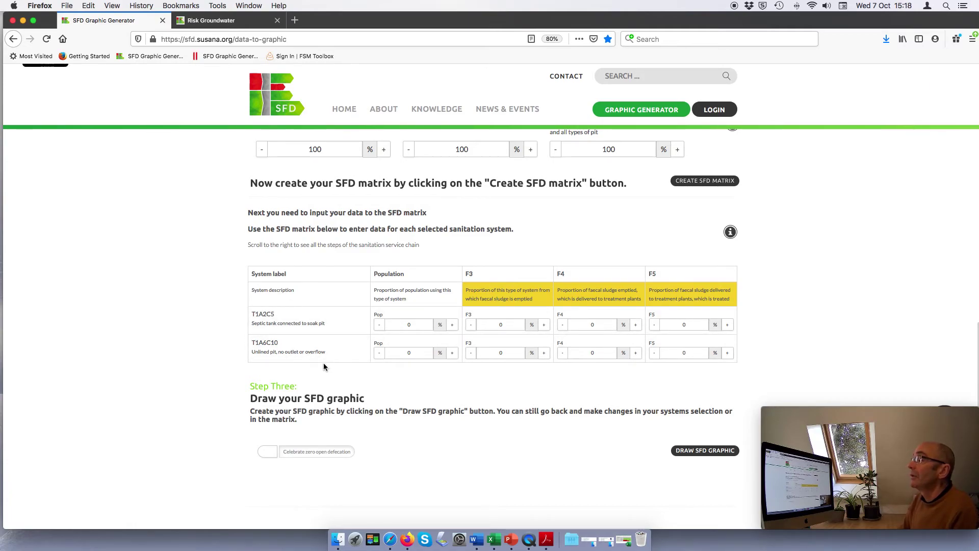
{"action": "left_click", "coordinate": [405, 324]}
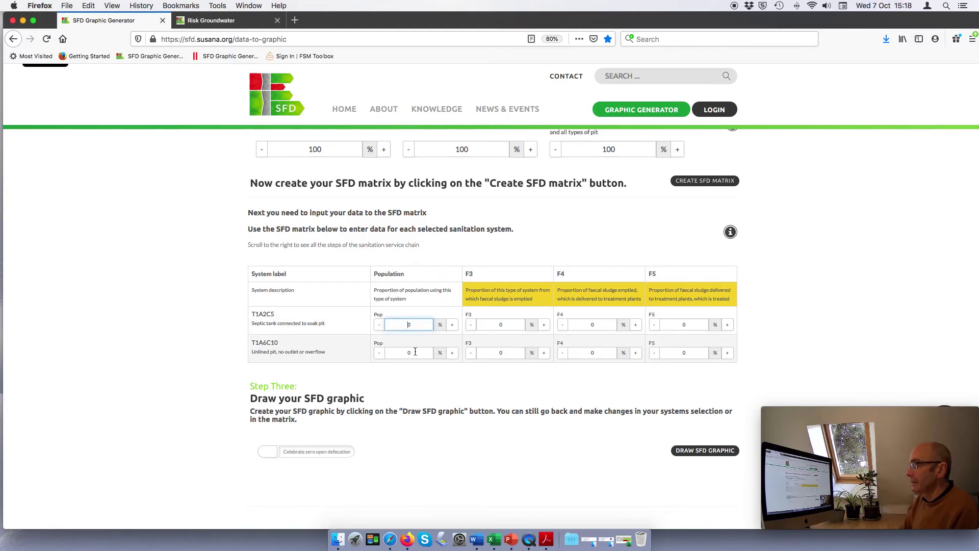
{"action": "type", "text": "5"}
{"action": "left_click", "coordinate": [406, 356]}
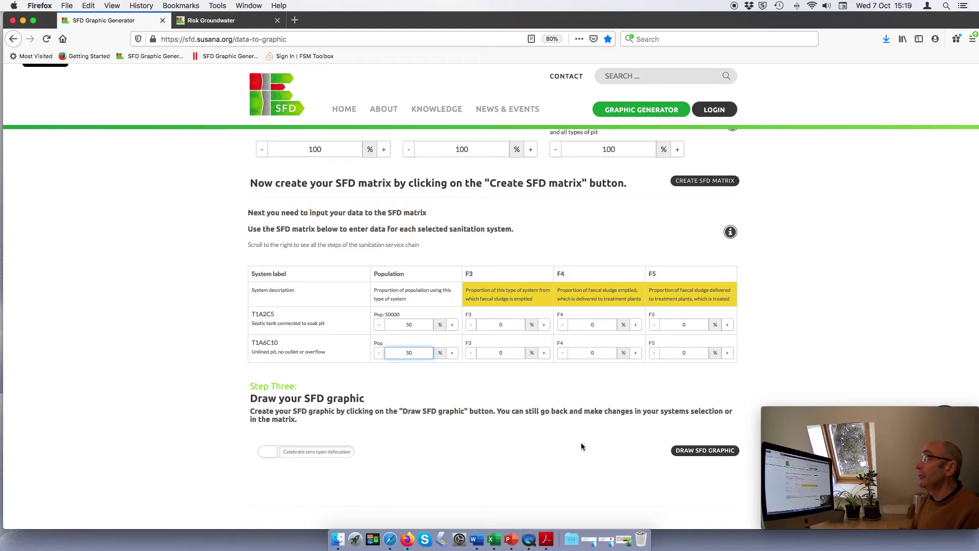
Draw the SFD graphic and view the resulting diagram
{"action": "left_click", "coordinate": [702, 455]}
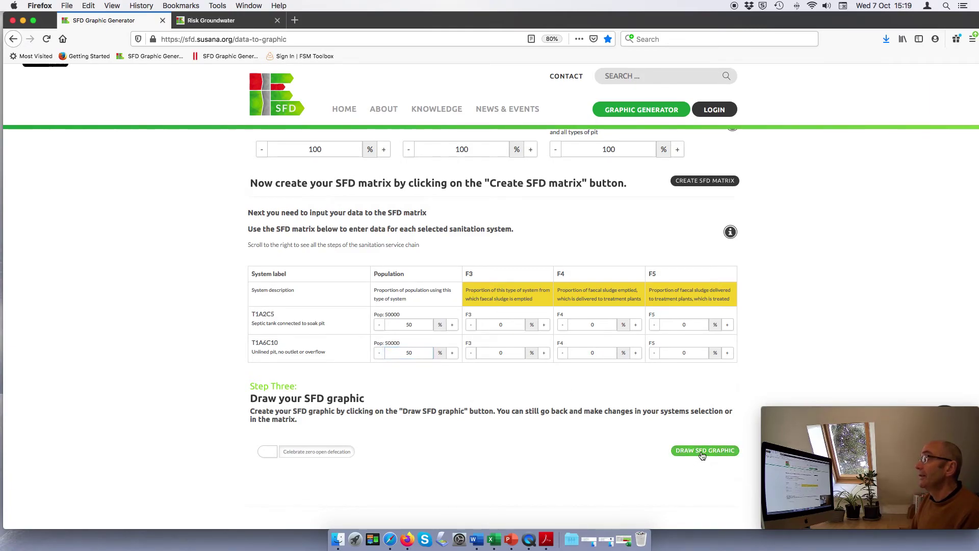
{"action": "scroll", "coordinate": [158, 465], "scroll_direction": "down", "scroll_amount": 5}
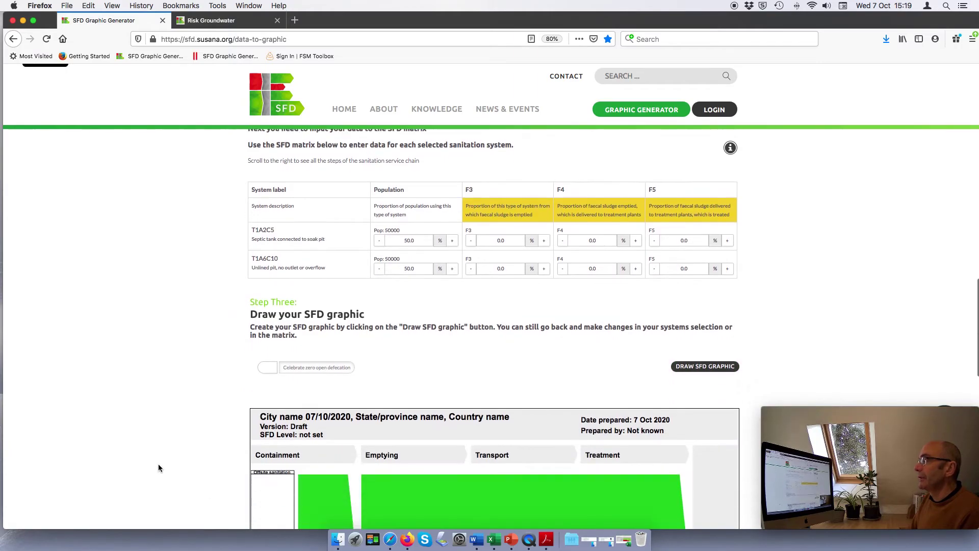
{"action": "scroll", "coordinate": [158, 465], "scroll_direction": "down", "scroll_amount": 2}
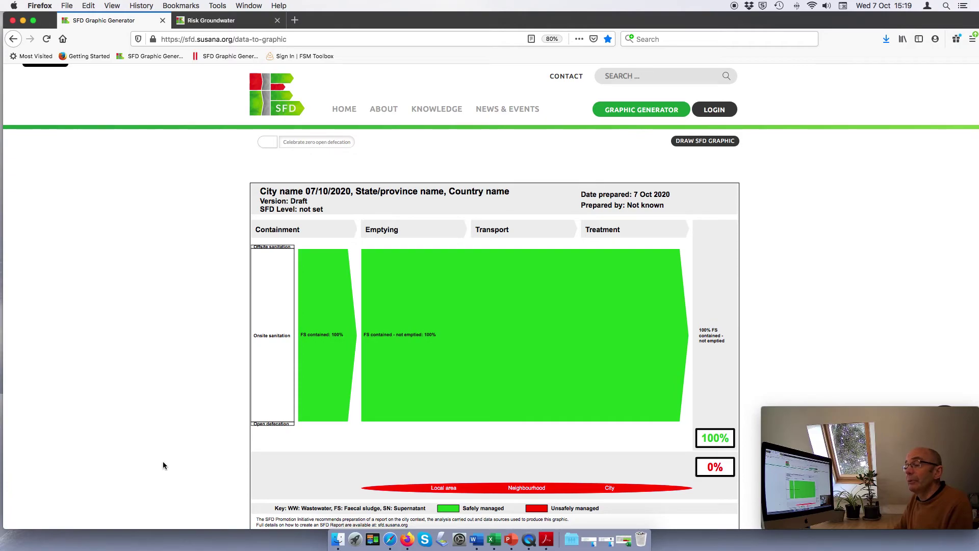
On the groundwater risk page, set the depth to the groundwater table to < 5m and review the overall risk
{"action": "scroll", "coordinate": [172, 462], "scroll_direction": "down", "scroll_amount": 1}
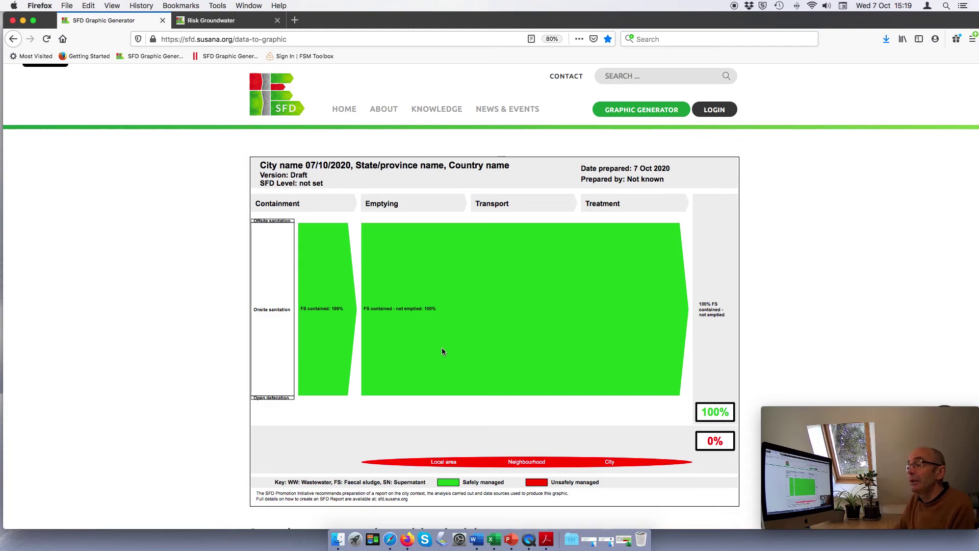
{"action": "left_click", "coordinate": [214, 21]}
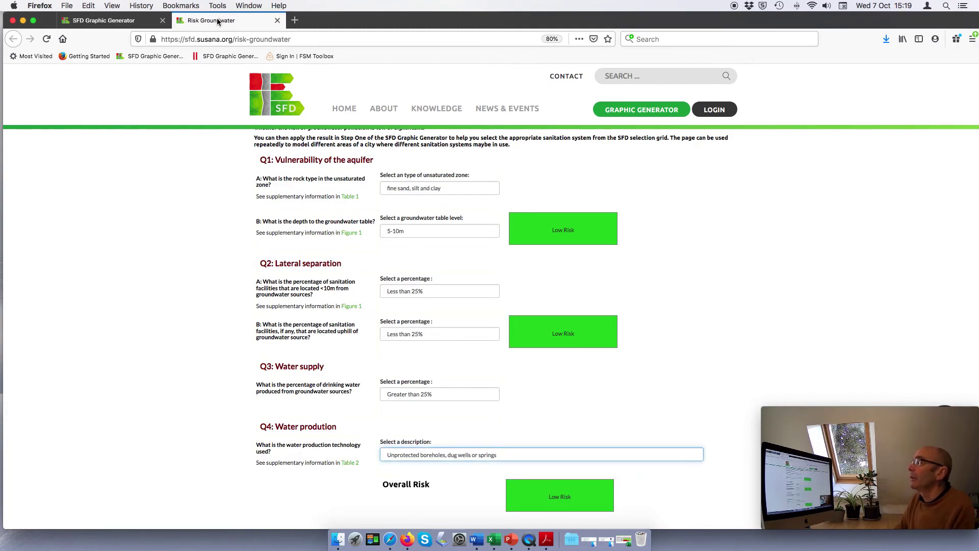
{"action": "left_click", "coordinate": [397, 236]}
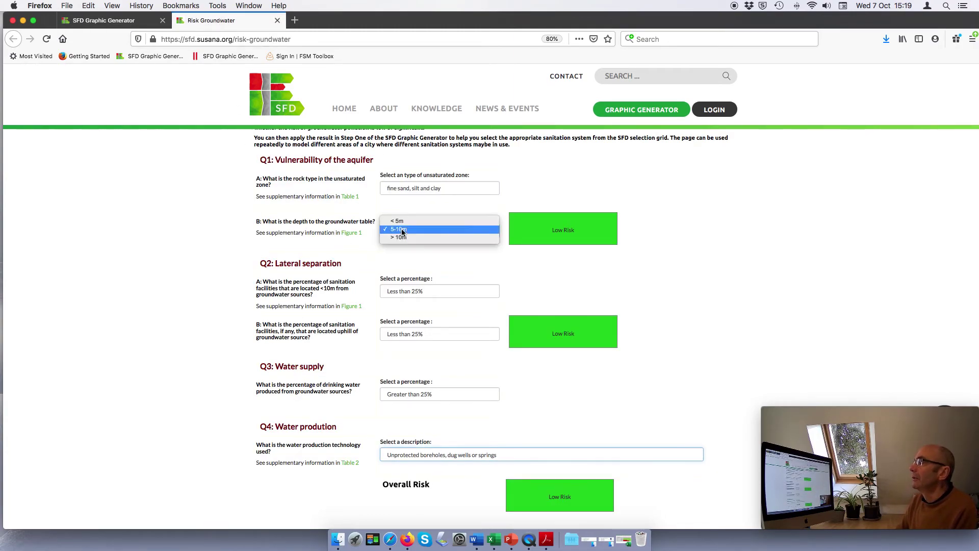
{"action": "left_click", "coordinate": [397, 221]}
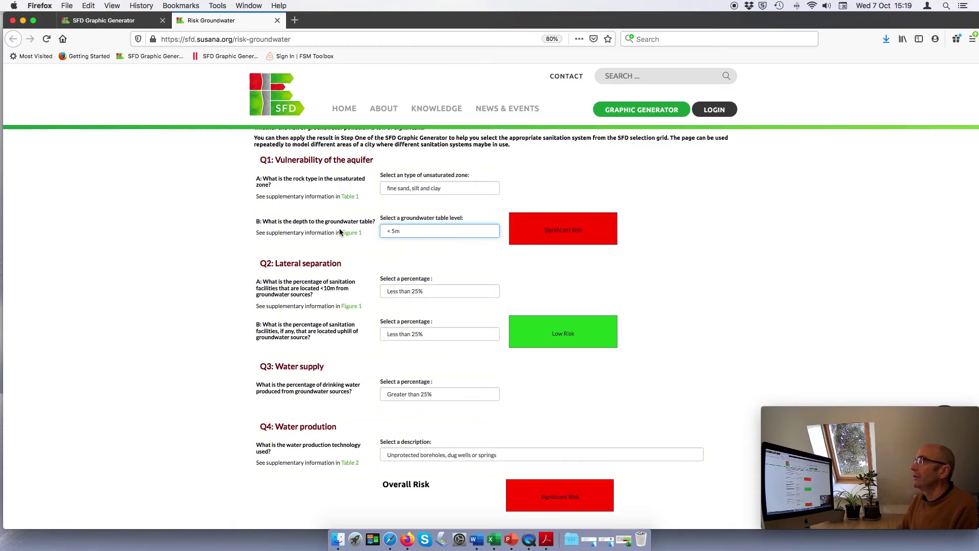
{"action": "scroll", "coordinate": [183, 261], "scroll_direction": "down", "scroll_amount": 1}
{"action": "scroll", "coordinate": [183, 262], "scroll_direction": "down", "scroll_amount": 4}
{"action": "scroll", "coordinate": [183, 261], "scroll_direction": "up", "scroll_amount": 3}
{"action": "scroll", "coordinate": [182, 262], "scroll_direction": "up", "scroll_amount": 1}
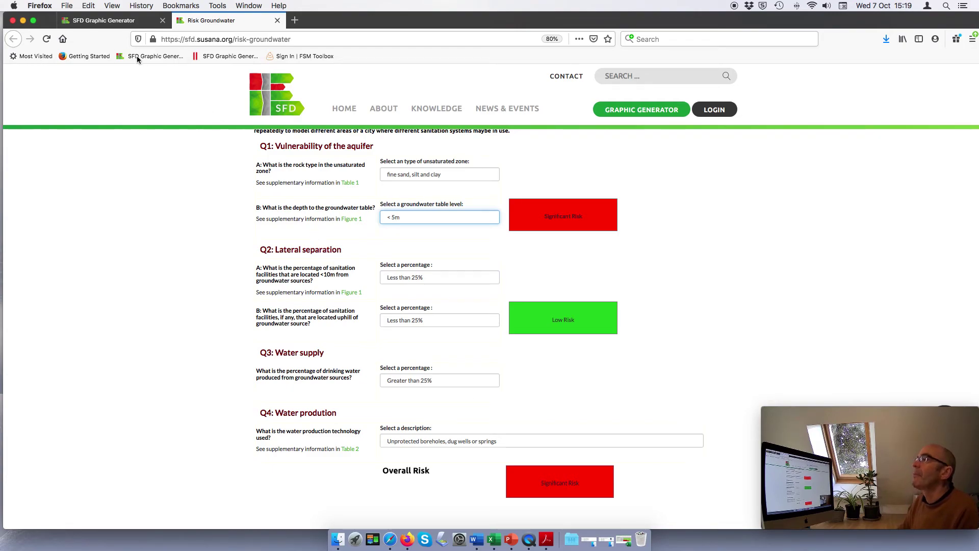
In the SFD selection grid, also select the significant-risk cell for unlined pit with no outlet or overflow
{"action": "left_click", "coordinate": [115, 20]}
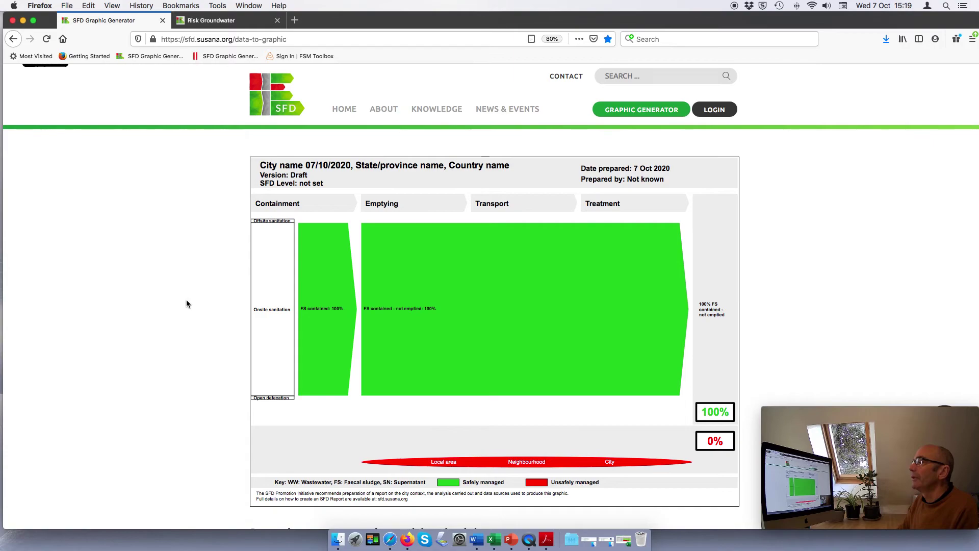
{"action": "scroll", "coordinate": [186, 304], "scroll_direction": "up", "scroll_amount": 20}
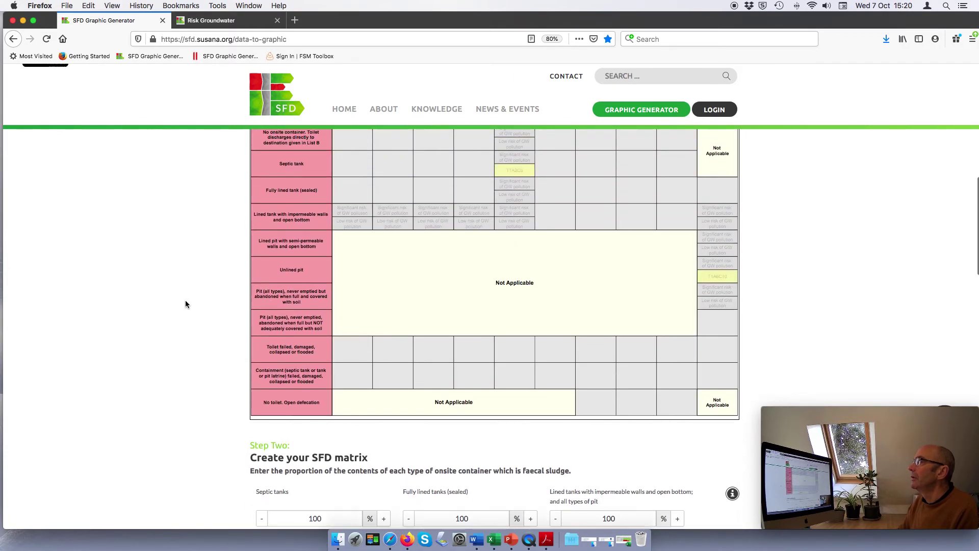
{"action": "scroll", "coordinate": [185, 304], "scroll_direction": "up", "scroll_amount": 2}
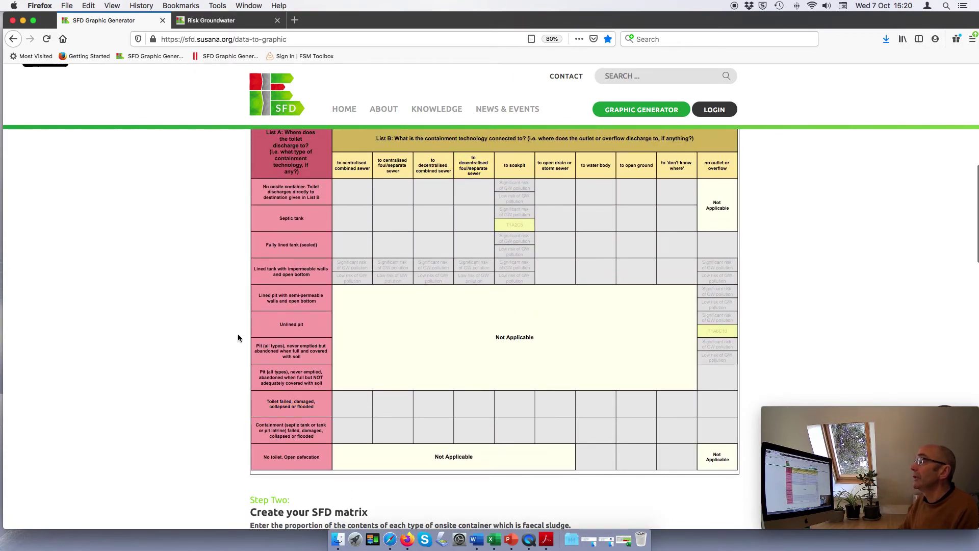
{"action": "left_click", "coordinate": [712, 318]}
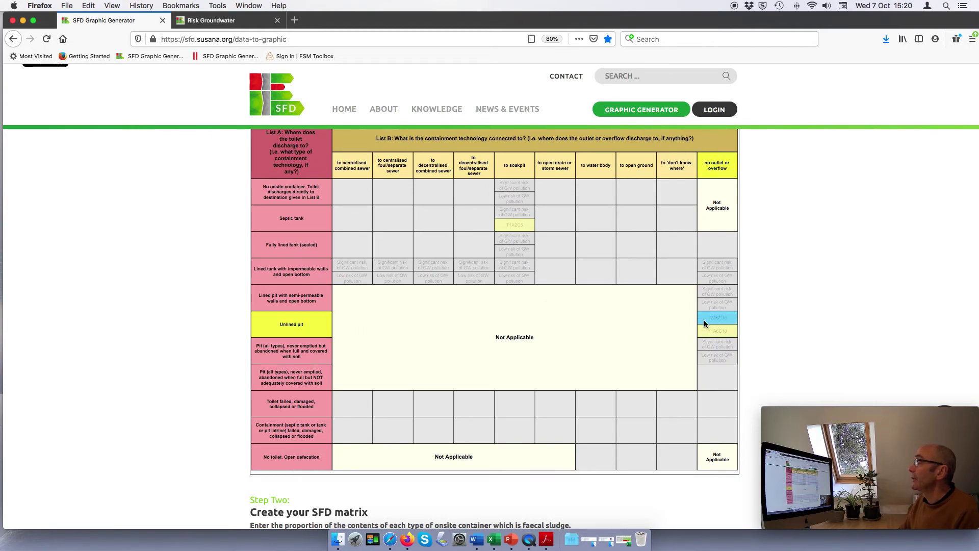
Create the SFD matrix again to include the significant-risk unlined pit system, keeping the faecal sludge proportions at 100%
{"action": "scroll", "coordinate": [177, 343], "scroll_direction": "down", "scroll_amount": 5}
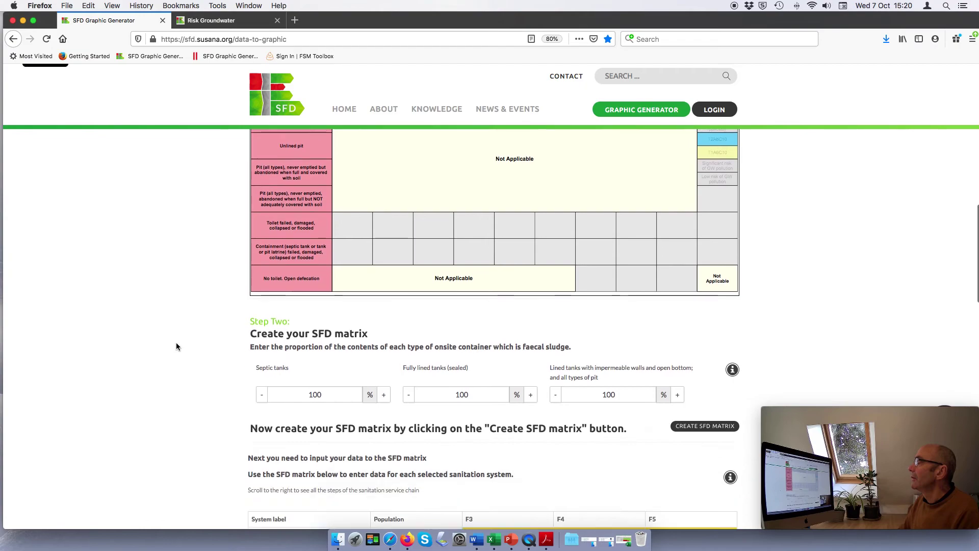
{"action": "scroll", "coordinate": [176, 346], "scroll_direction": "down", "scroll_amount": 4}
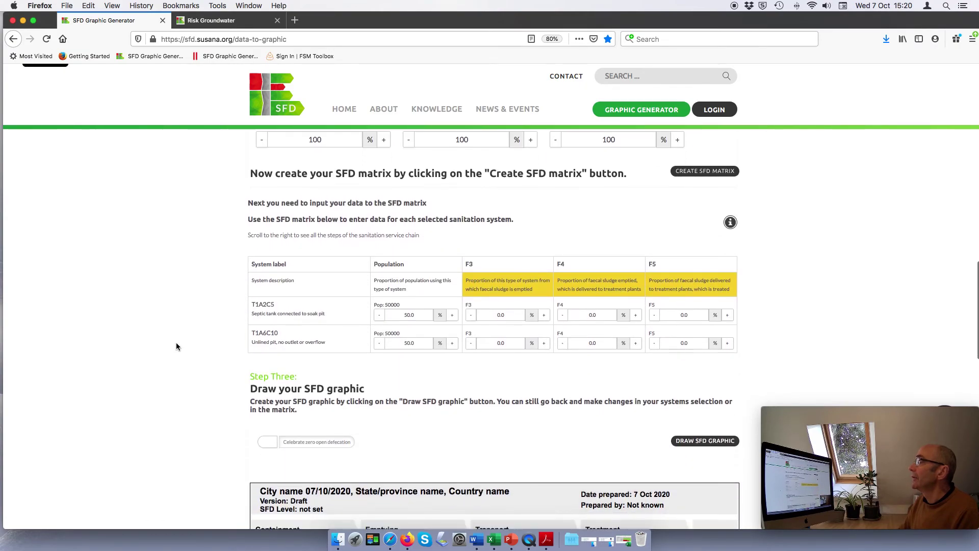
{"action": "left_click", "coordinate": [704, 173]}
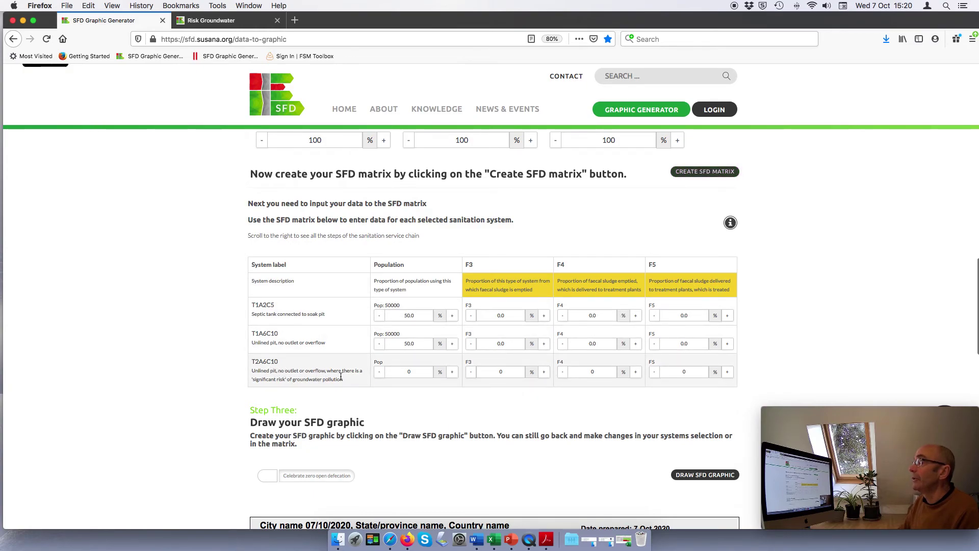
Set the population proportion to 25% for both the low-risk and the significant-risk unlined pit systems in the SFD matrix
{"action": "left_click", "coordinate": [411, 344]}
{"action": "key", "text": "BackSpace"}
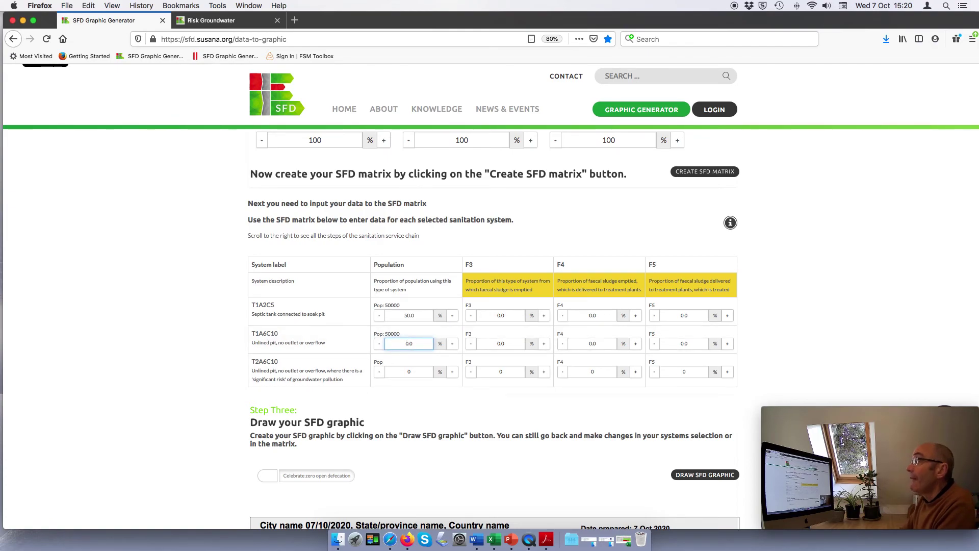
{"action": "key", "text": "Delete"}
{"action": "type", "text": "25"}
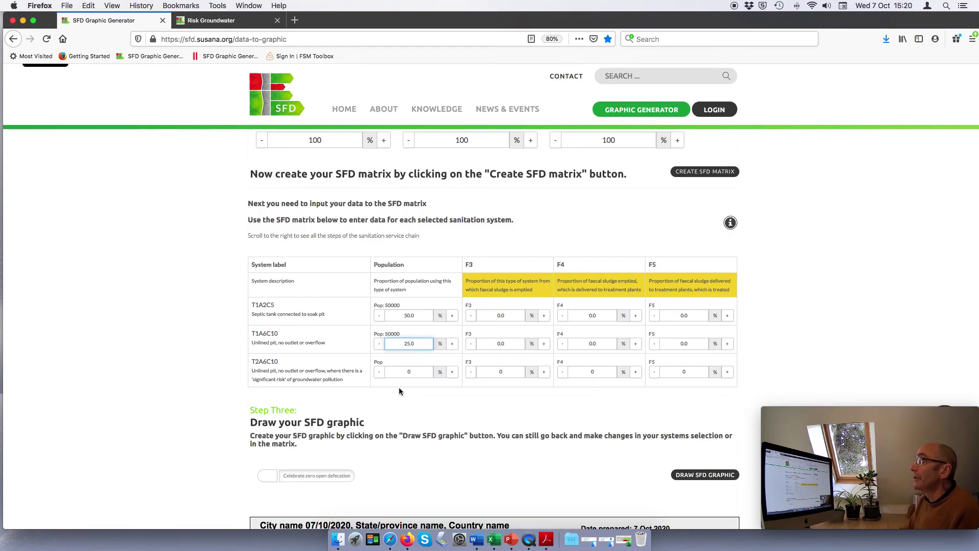
{"action": "left_click", "coordinate": [395, 372]}
{"action": "key", "text": "Delete"}
{"action": "type", "text": "25."}
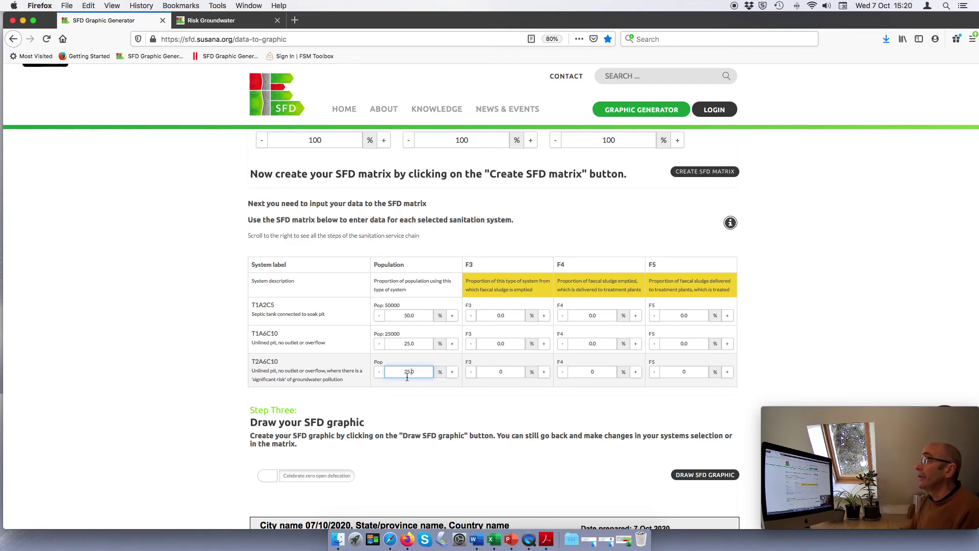
Redraw the SFD graphic with the updated population split and view the resulting diagram
{"action": "scroll", "coordinate": [467, 400], "scroll_direction": "down", "scroll_amount": 3}
{"action": "scroll", "coordinate": [467, 404], "scroll_direction": "down", "scroll_amount": 4}
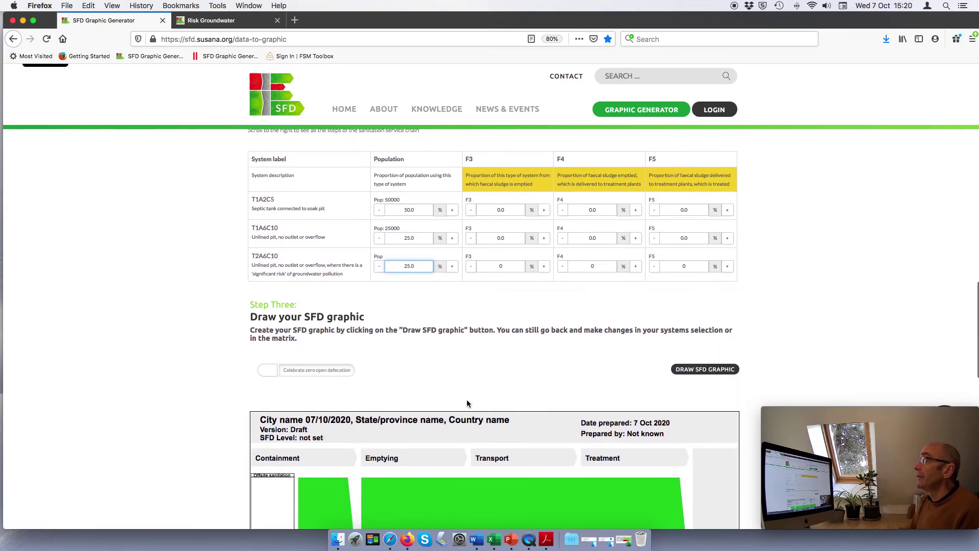
{"action": "left_click", "coordinate": [717, 304]}
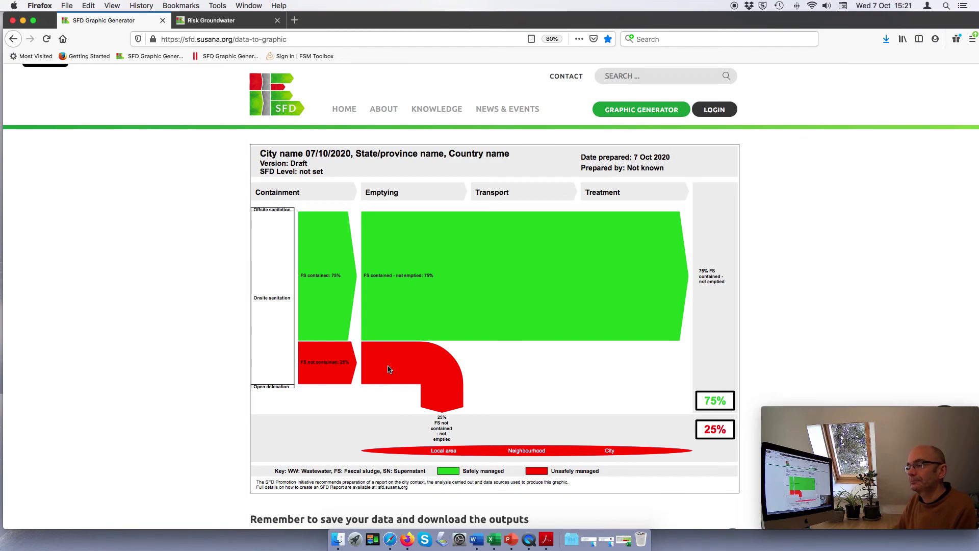
Return to the groundwater risk page and review the answers and the overall risk
{"action": "left_click", "coordinate": [209, 25]}
{"action": "scroll", "coordinate": [182, 185], "scroll_direction": "up", "scroll_amount": 1}
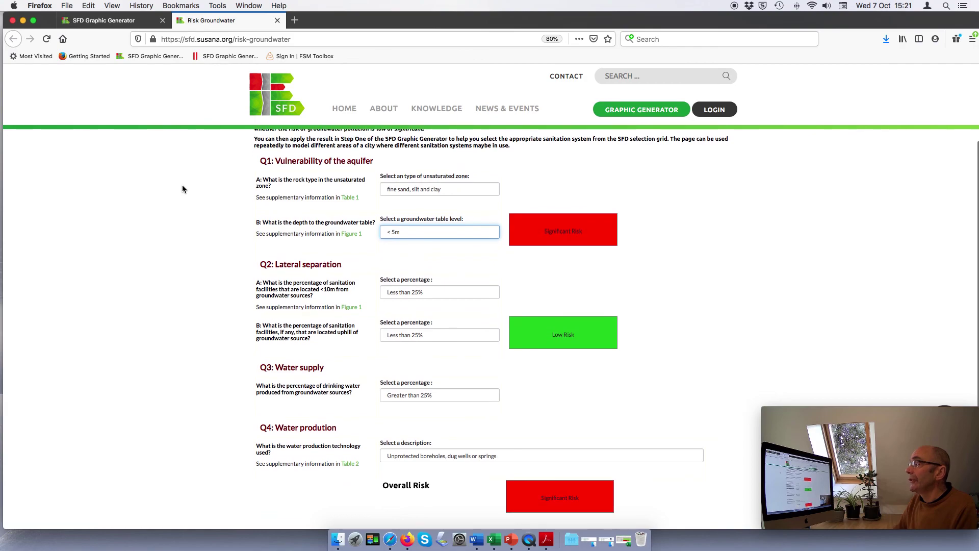